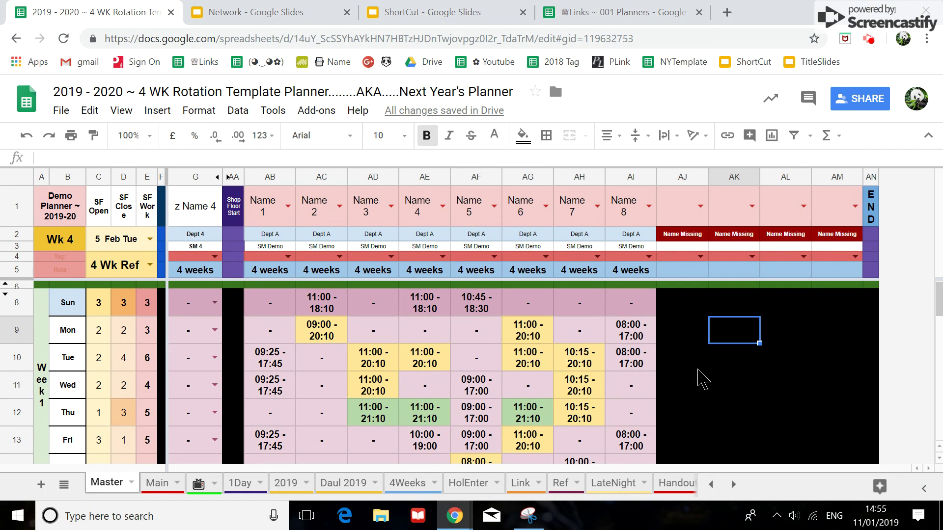
In the Network deck, delete the red arrow from Partner's Rota Master Tab to Partner's Planners Master Tab.
click(698, 368)
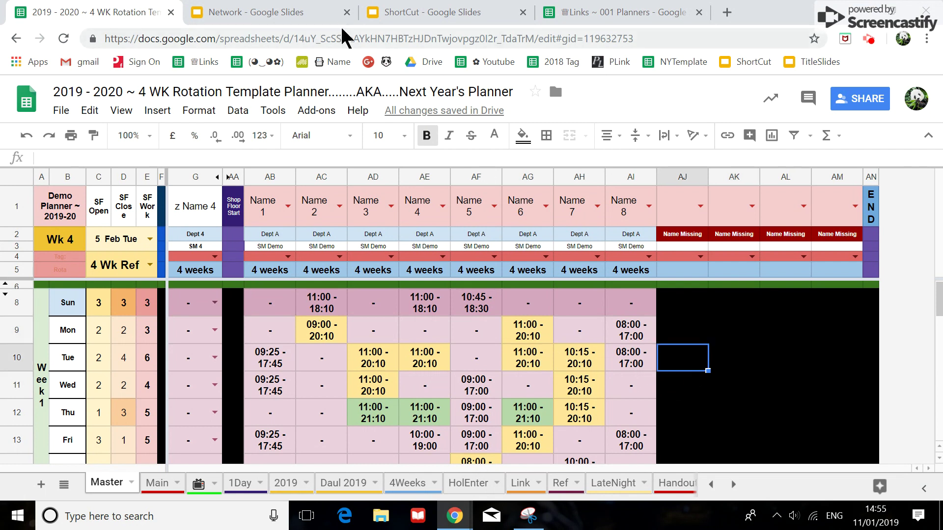
click(299, 14)
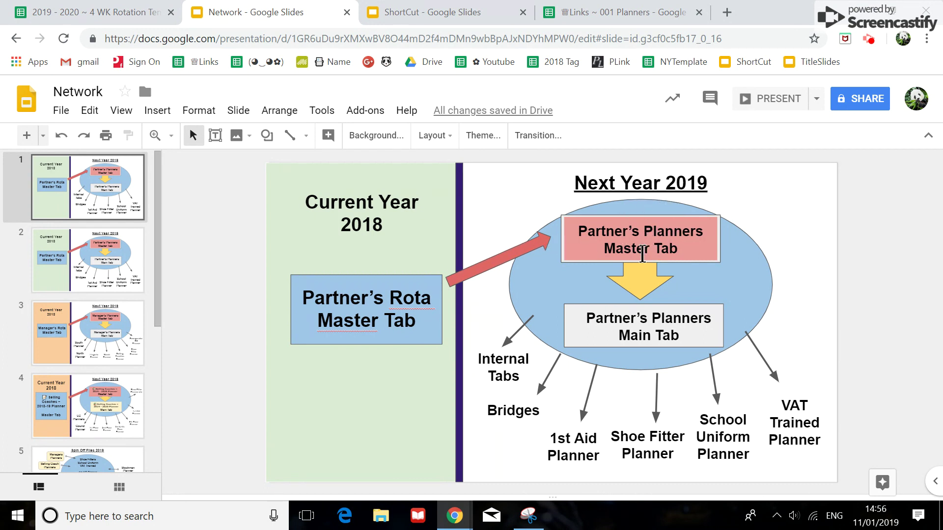
click(476, 270)
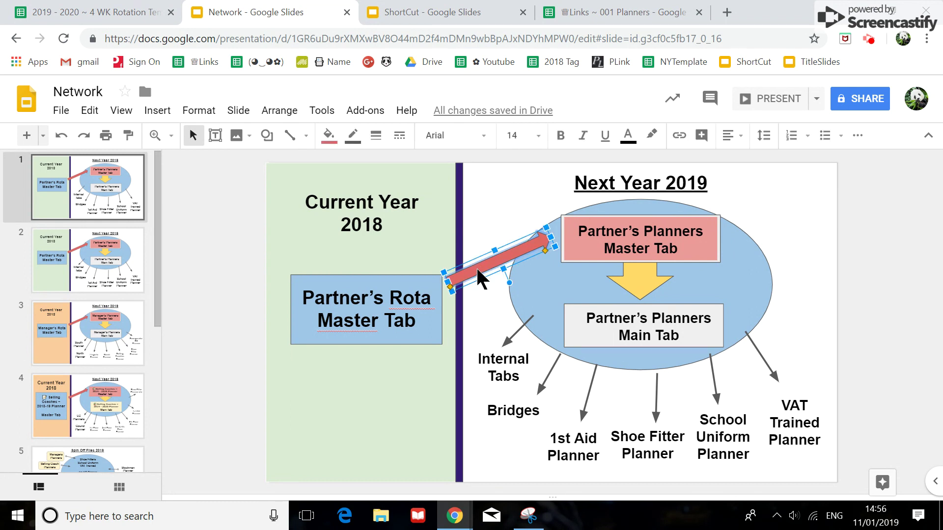
key(Delete)
drag(244, 177, 470, 452)
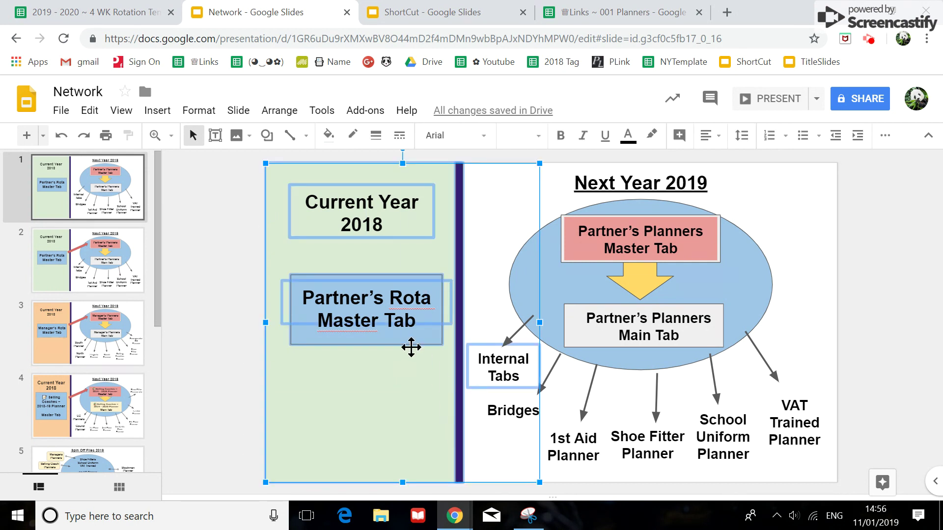
Delete the green Current Year 2018 panel together with its boxes.
click(202, 316)
click(362, 321)
key(Delete)
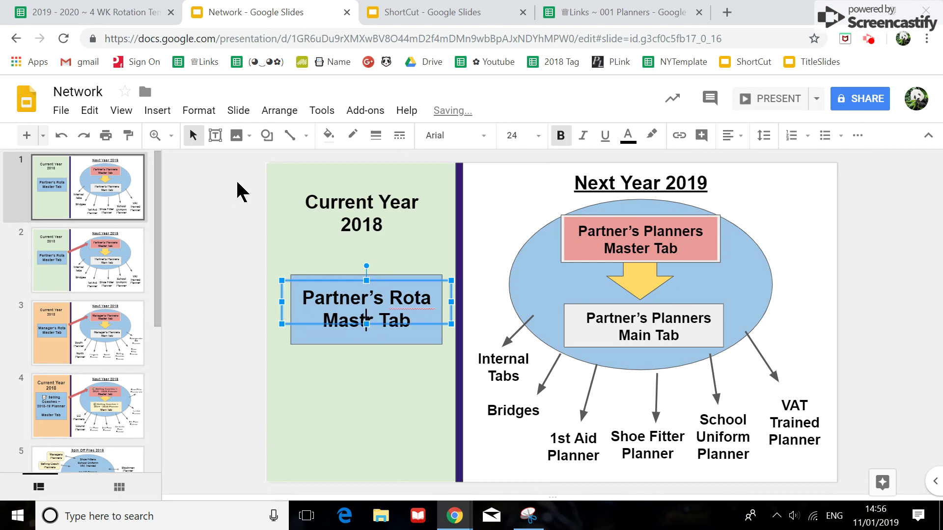
drag(238, 185, 451, 330)
key(Delete)
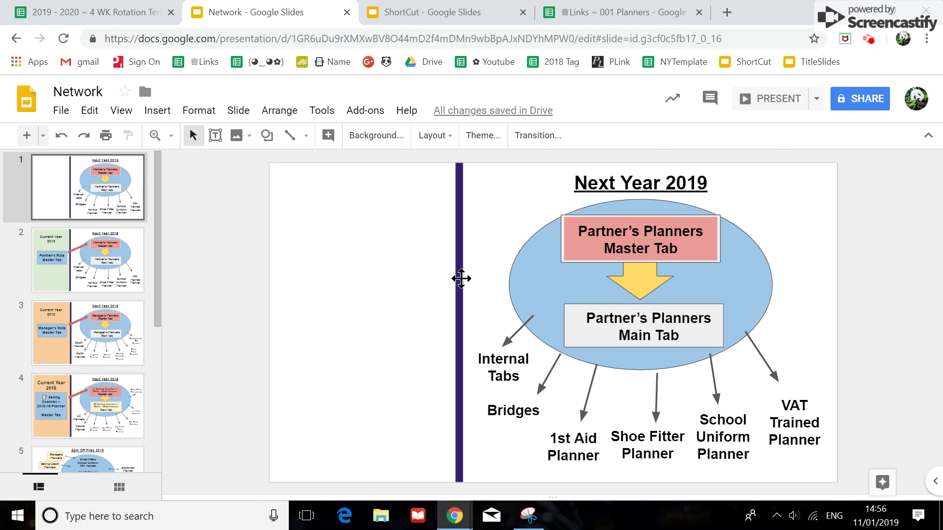
Delete the purple dividing line between the two years.
click(460, 275)
key(Delete)
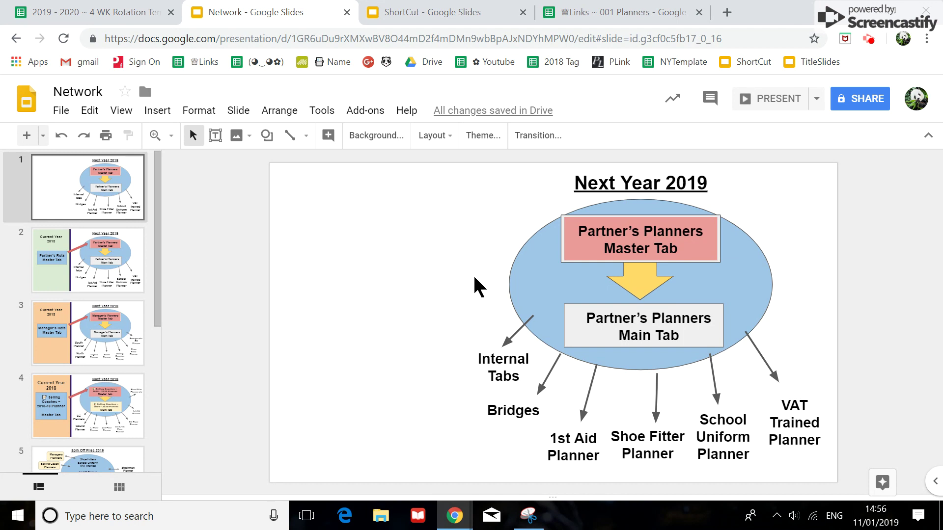
click(43, 19)
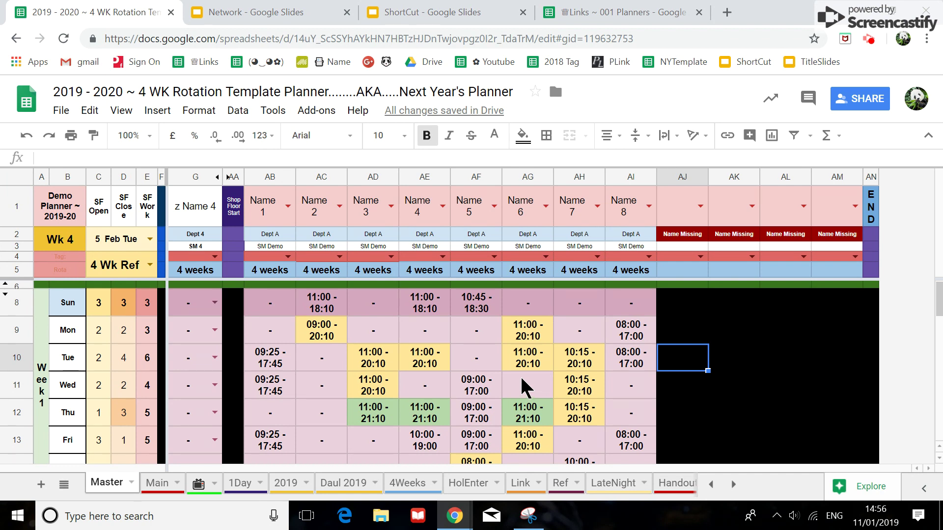
Delete the four unused name columns AJ through AM from the Master sheet.
drag(835, 177, 697, 206)
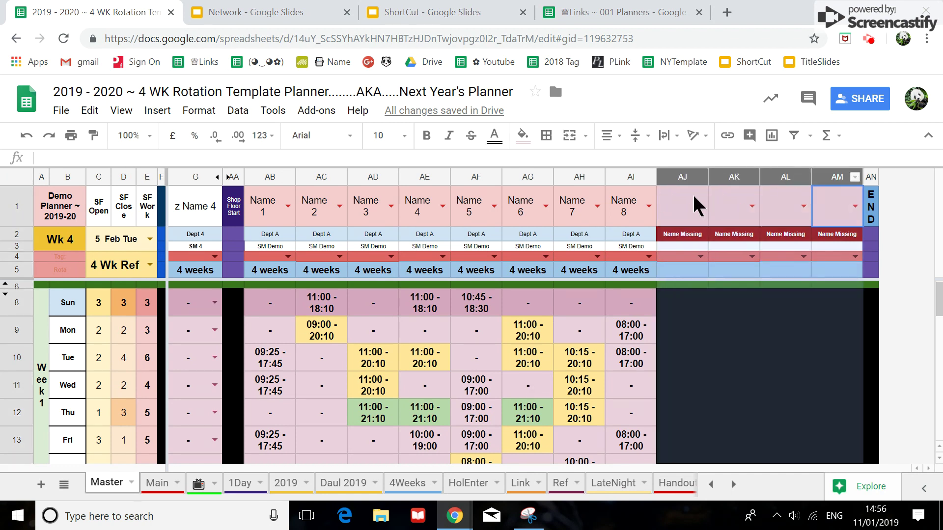
right_click(688, 199)
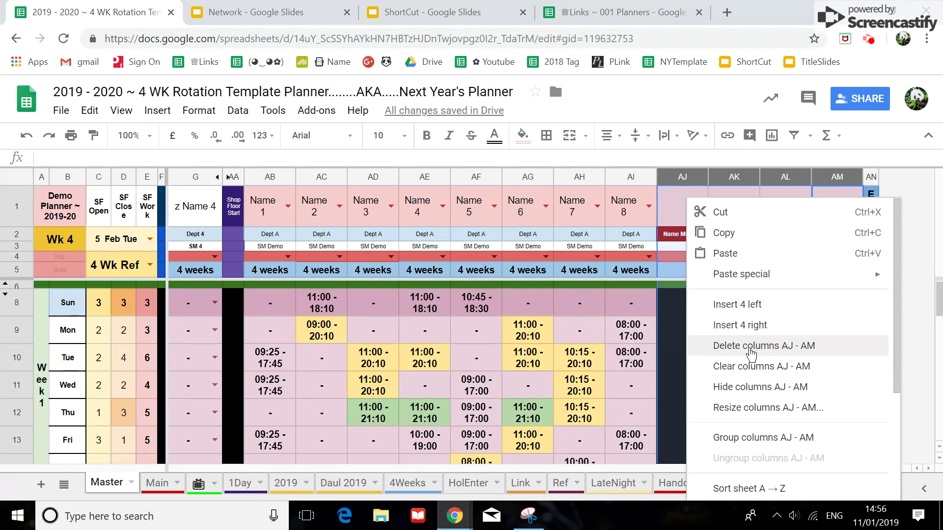
click(750, 346)
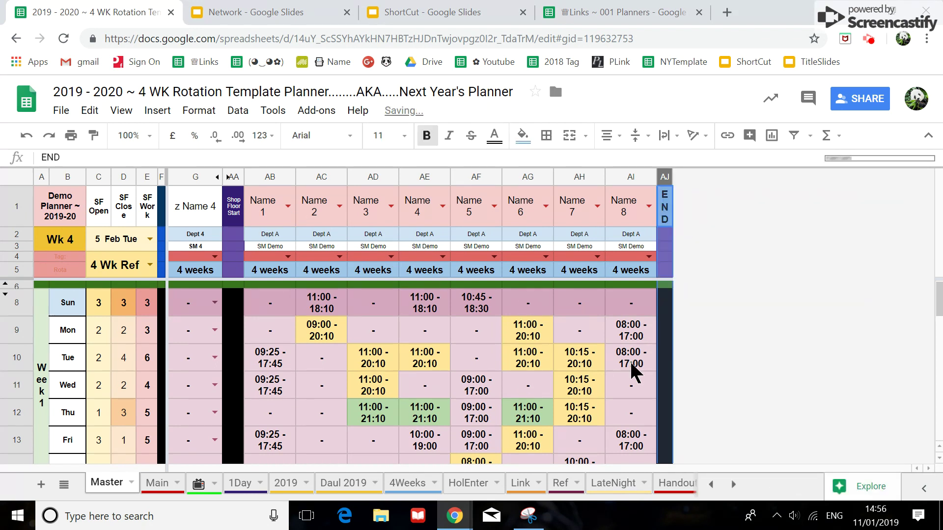
Remove data validation from the Name 1–Name 8 header cells AB1:AI1.
click(261, 205)
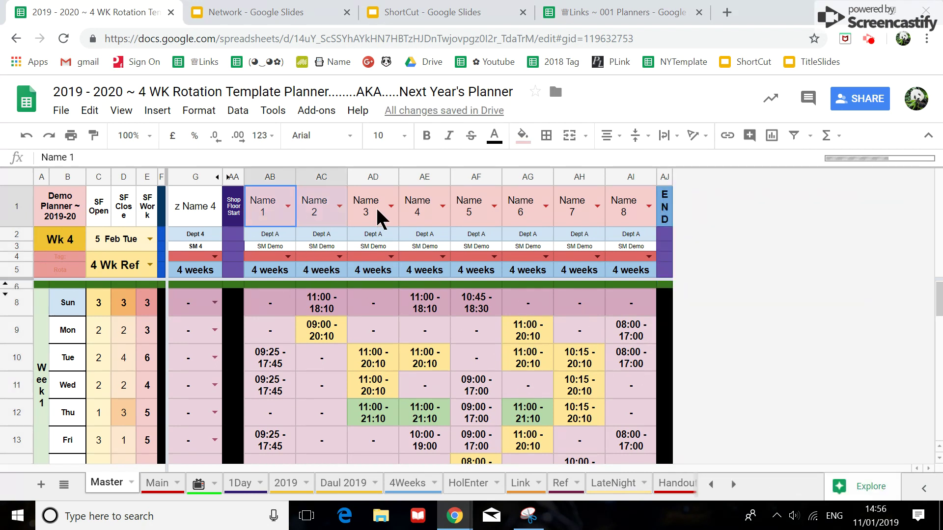
drag(380, 218, 631, 211)
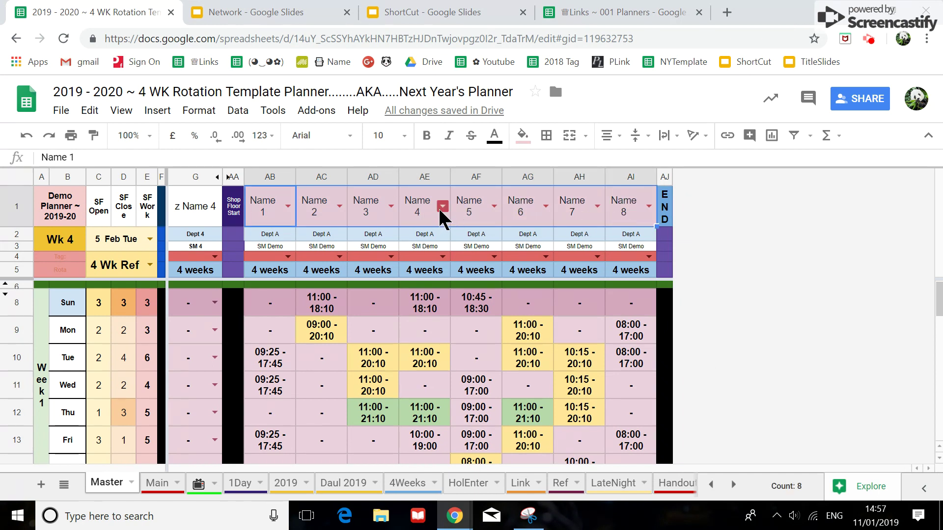
right_click(522, 208)
scroll(632, 421, down, 3)
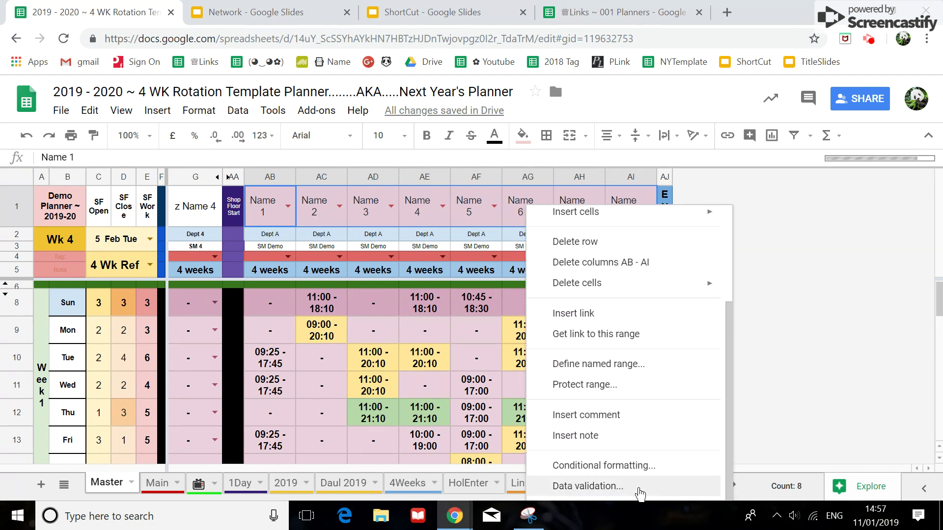
click(589, 486)
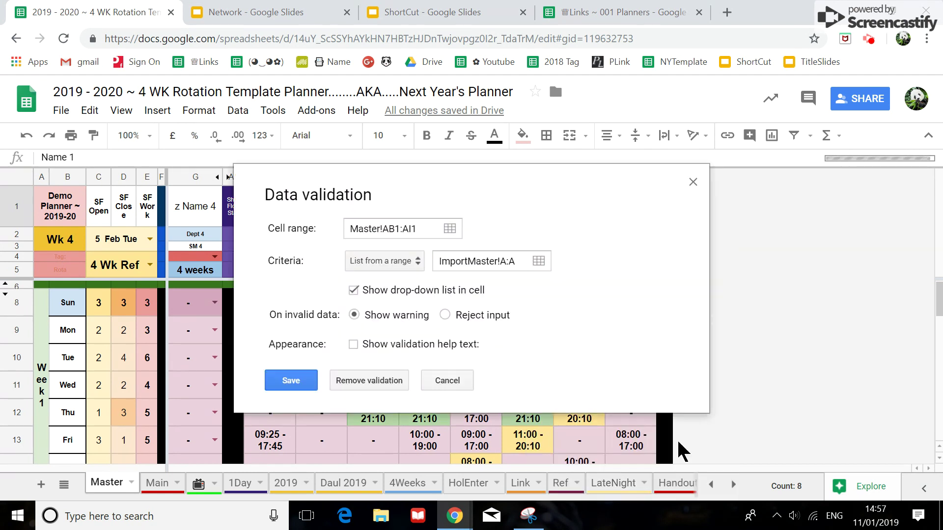
click(382, 386)
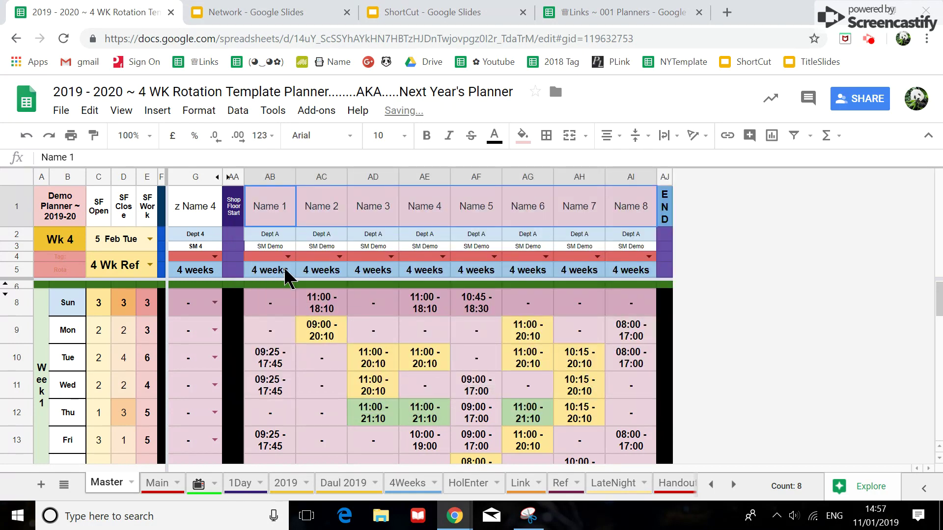
click(276, 236)
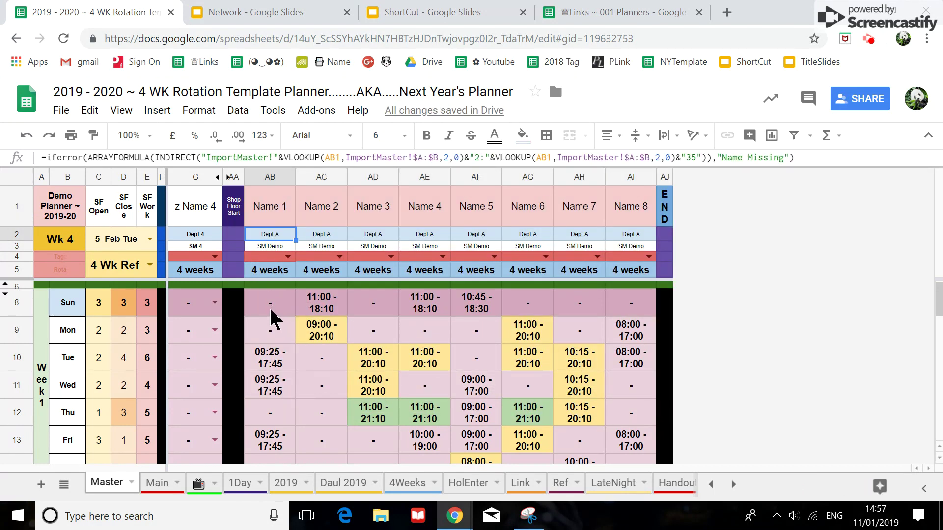
Clear the shift entries in cells AC8 and AC9.
click(317, 310)
key(Delete)
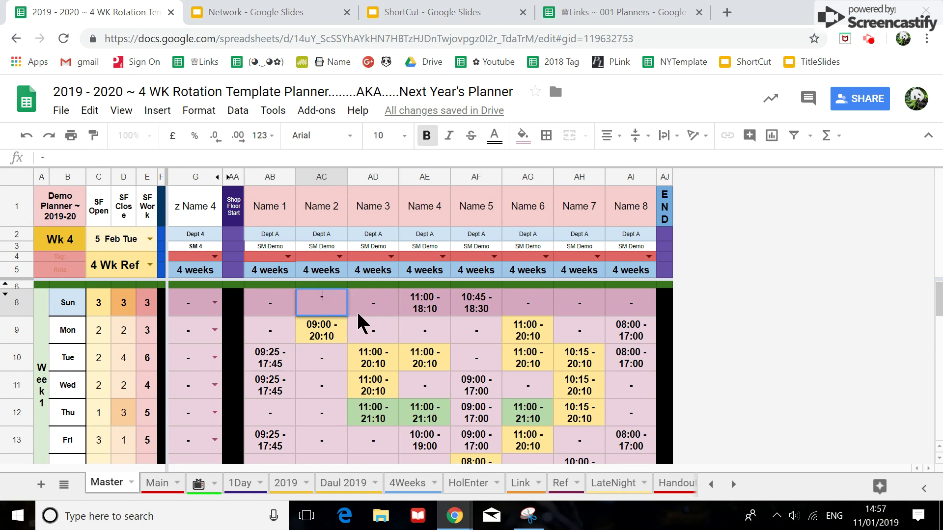
key(Down)
key(Delete)
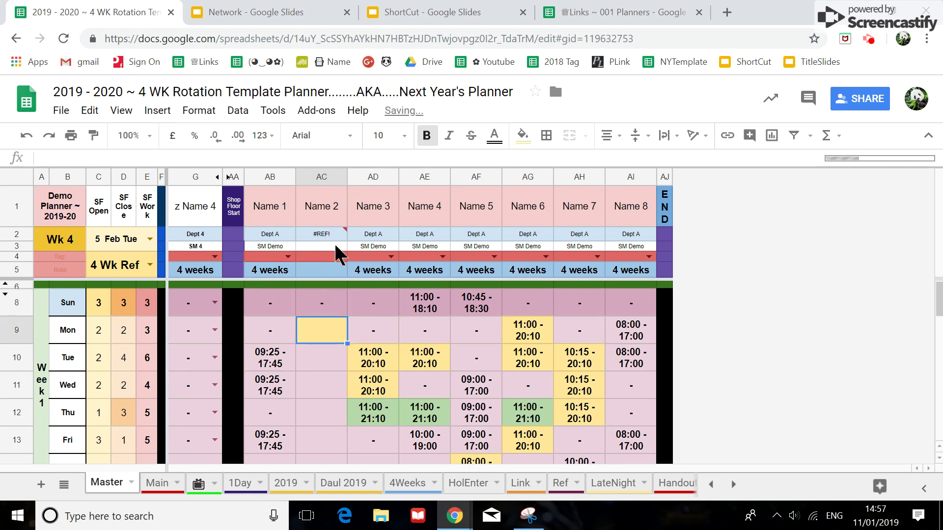
click(323, 310)
key(Delete)
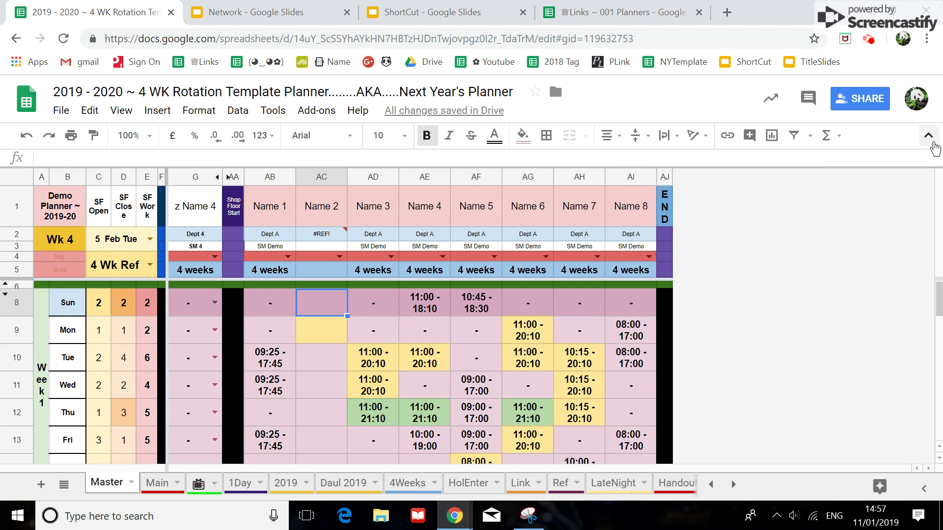
Paste rota columns AB–AI back as plain values with Ctrl+Shift+V.
click(928, 136)
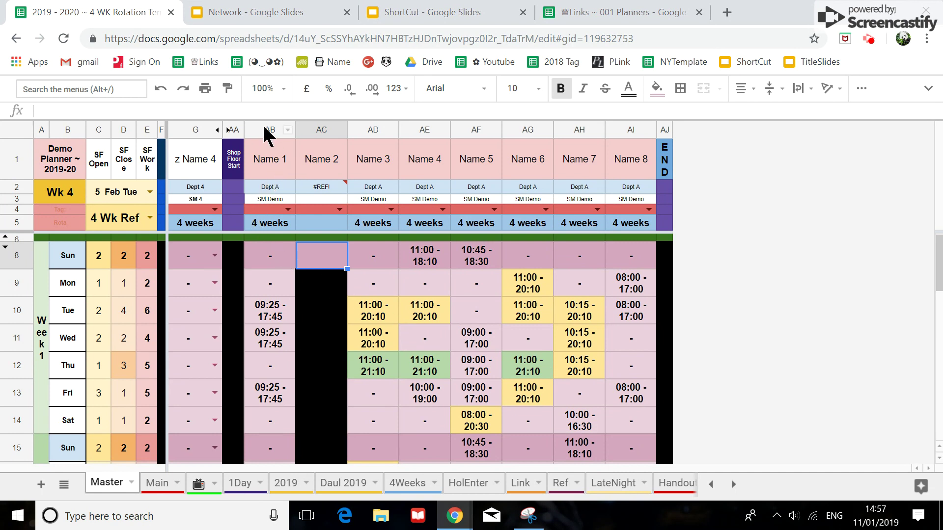
drag(267, 130, 627, 133)
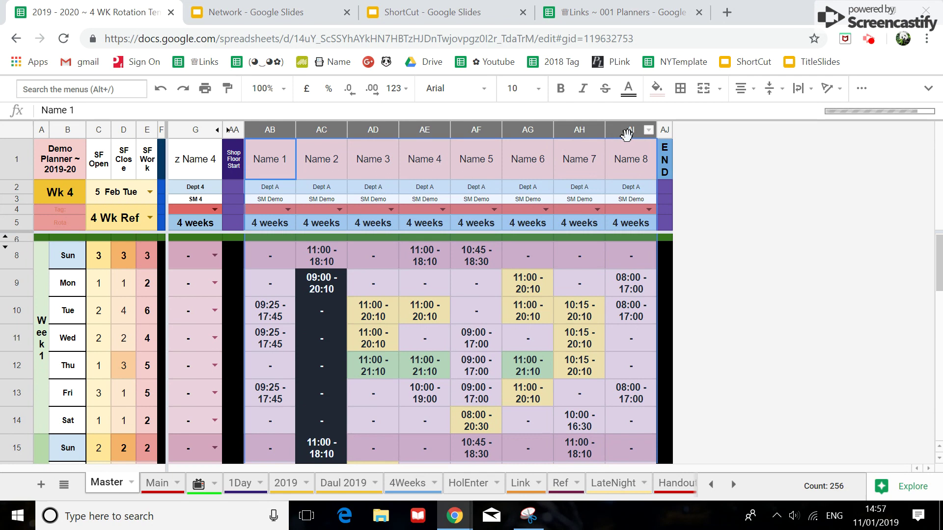
key(ctrl+shift+v)
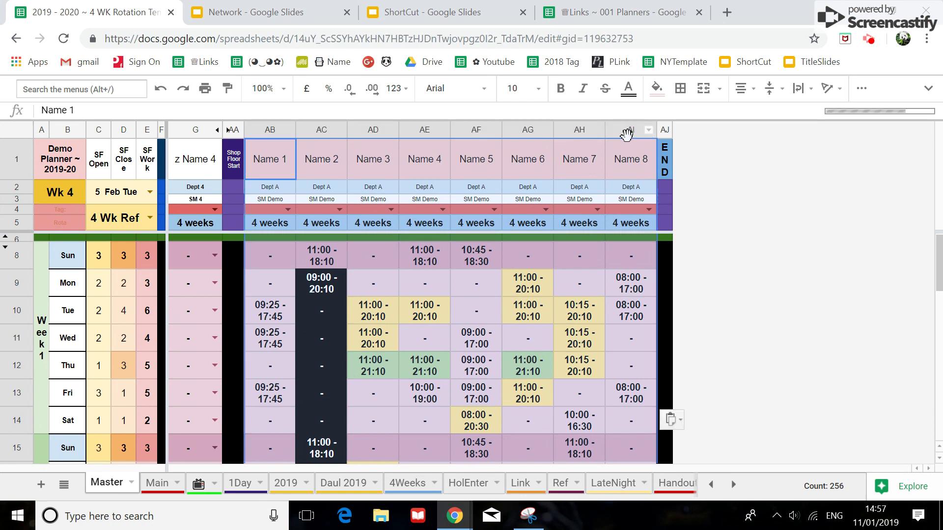
Replace Name 5's Sunday shift in AF8 with a dash.
click(478, 188)
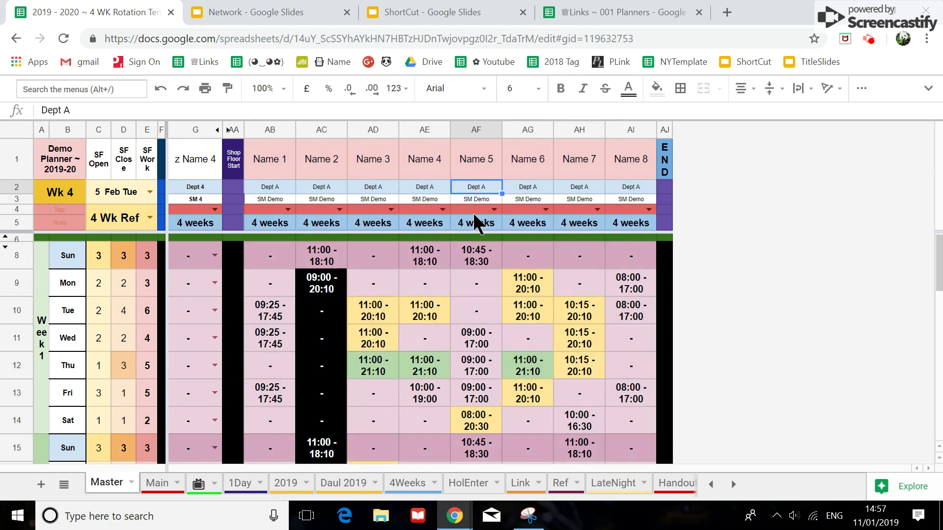
click(475, 210)
click(474, 273)
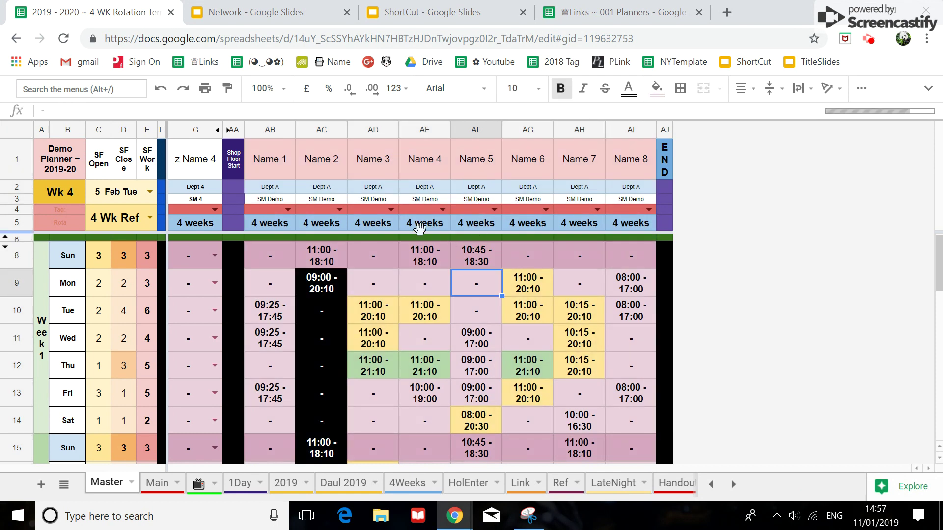
click(329, 262)
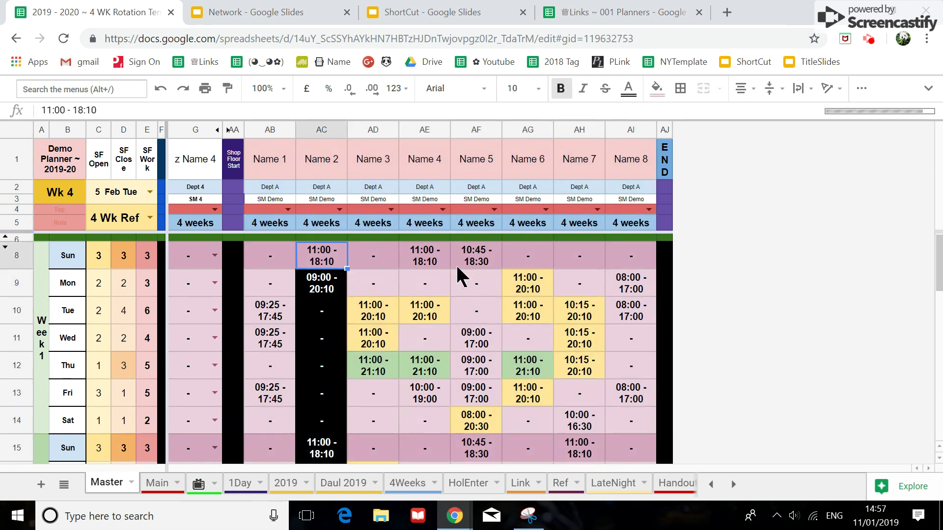
click(486, 261)
text(-)
key(Return)
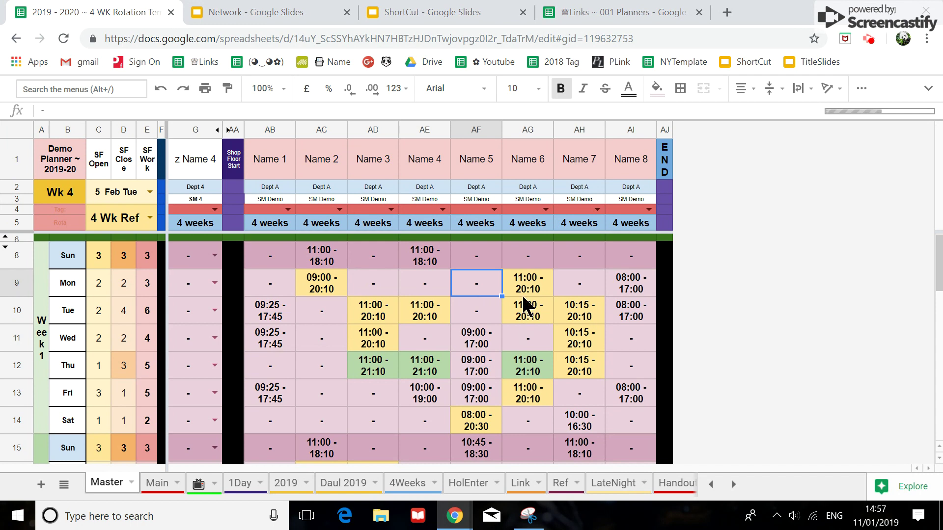
Clear Name 6's Monday shift in AG9 and Name 7's Tuesday shift in AH10.
key(Right)
key(Delete)
click(573, 314)
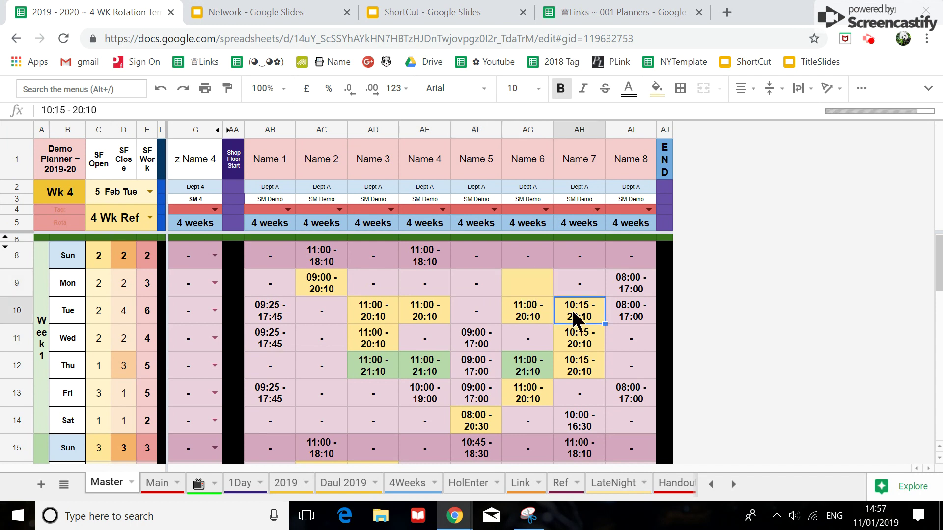
key(Delete)
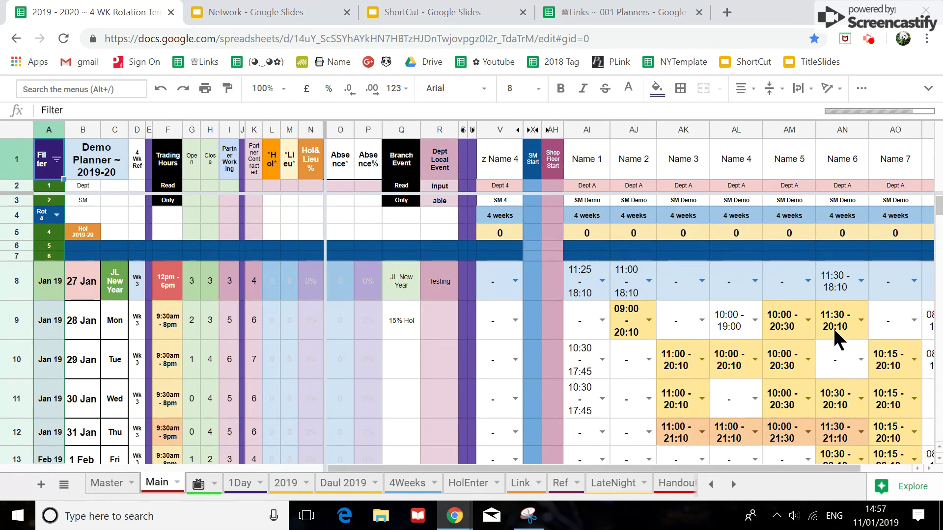
Enter a dash in the emptied cells AG9 and AH10 on the Master sheet.
click(108, 483)
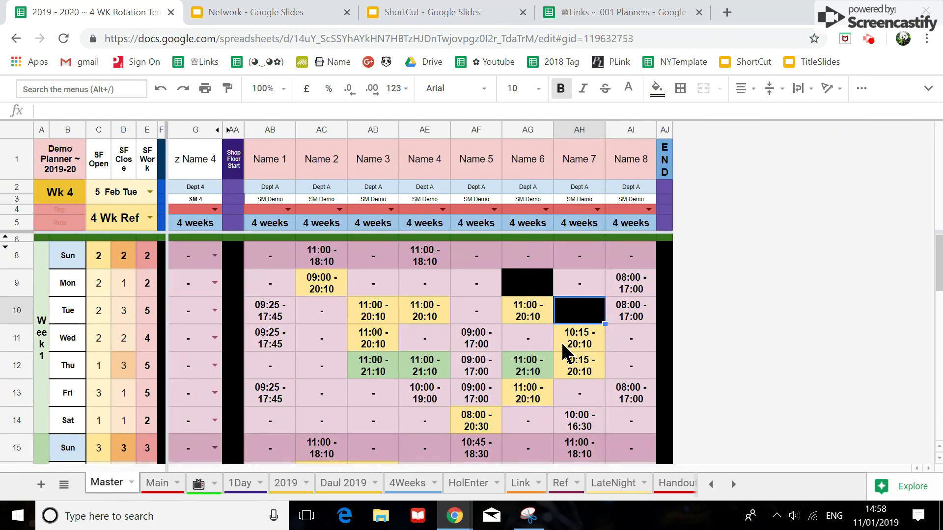
click(525, 290)
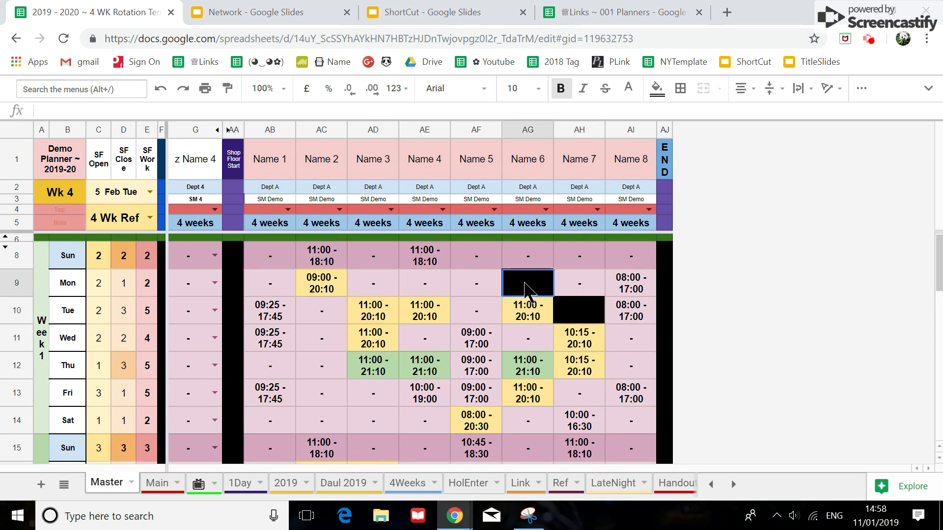
text(-)
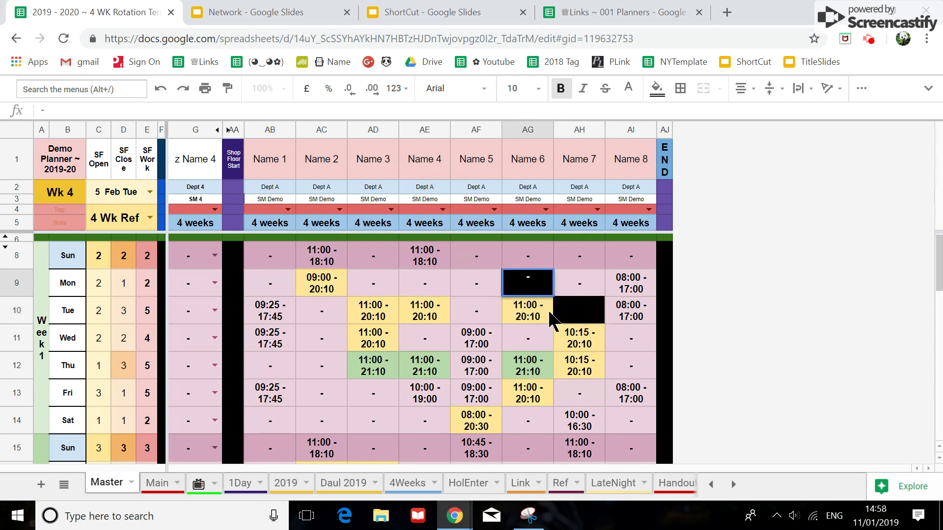
key(Return)
click(584, 314)
text(-)
key(Return)
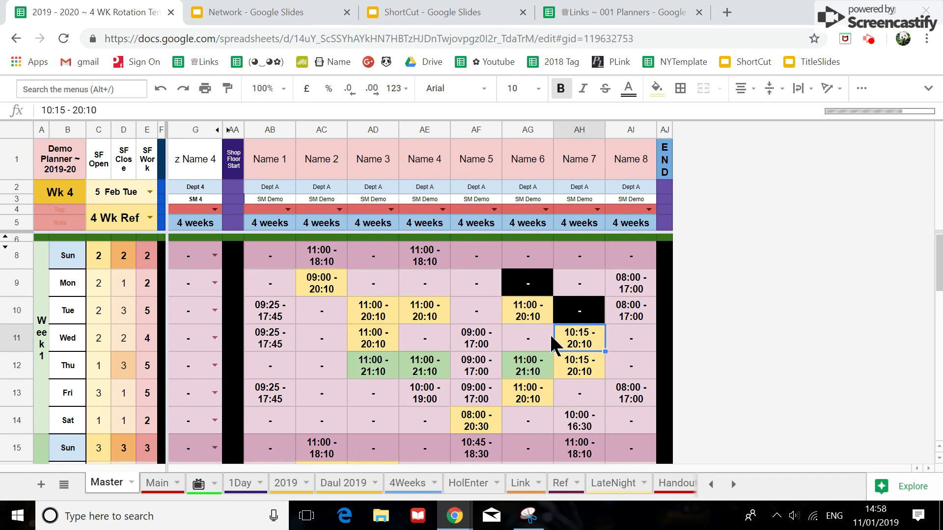
Delete the Master!2:50 protected range, keeping only Master!A:B protected.
click(20, 128)
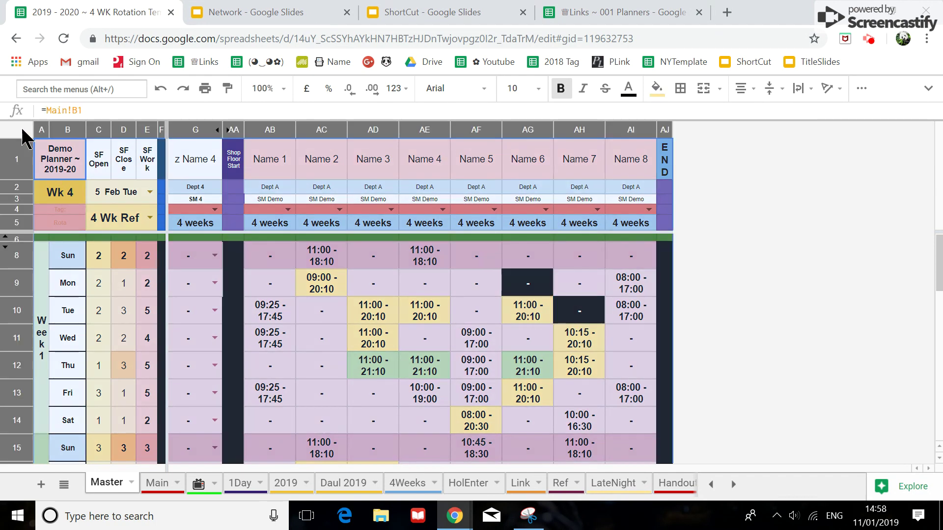
right_click(22, 130)
scroll(114, 297, down, 2)
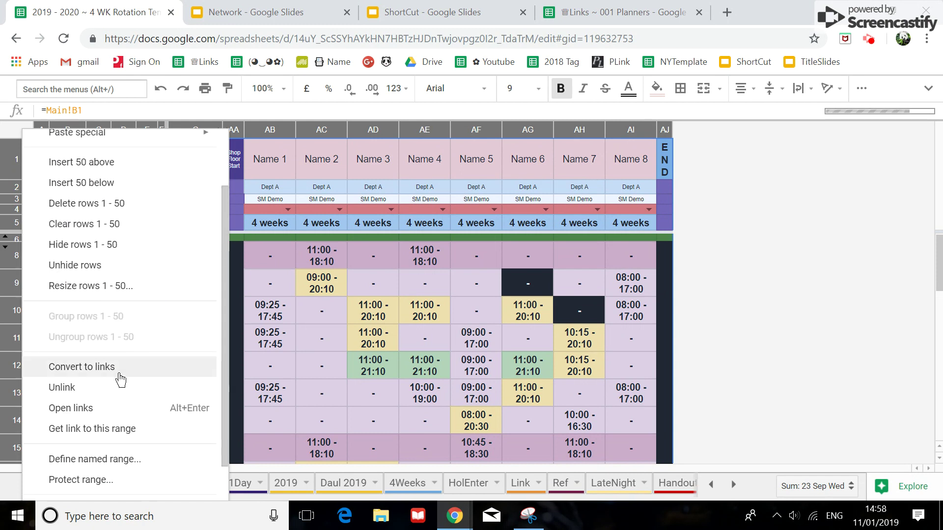
click(121, 481)
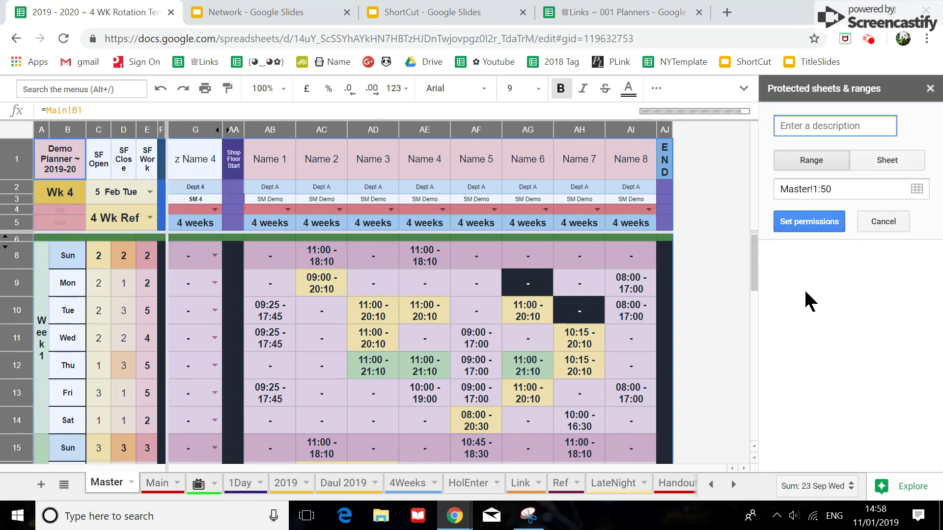
click(895, 225)
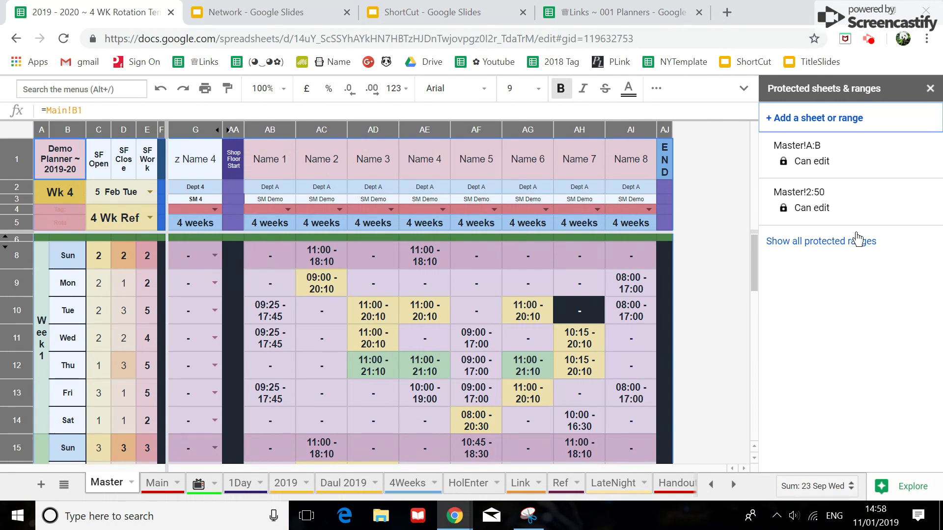
click(895, 216)
click(919, 125)
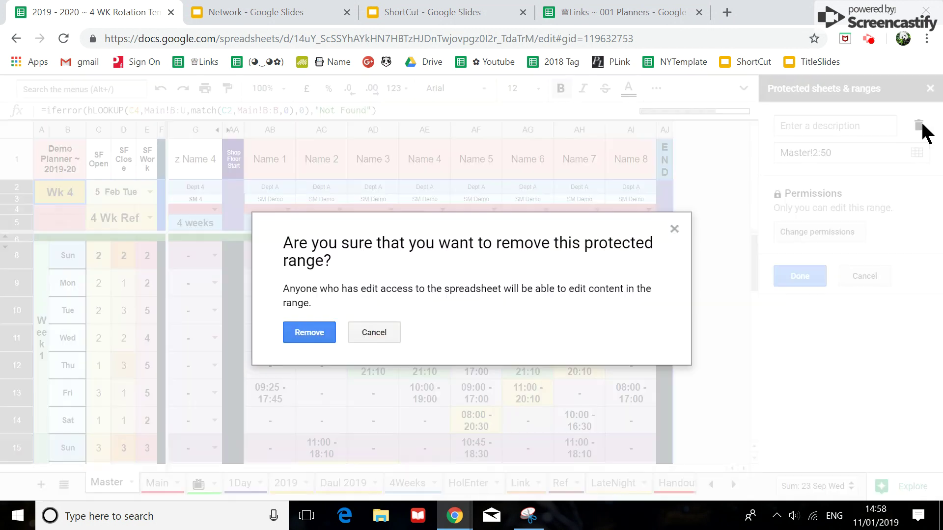
click(315, 332)
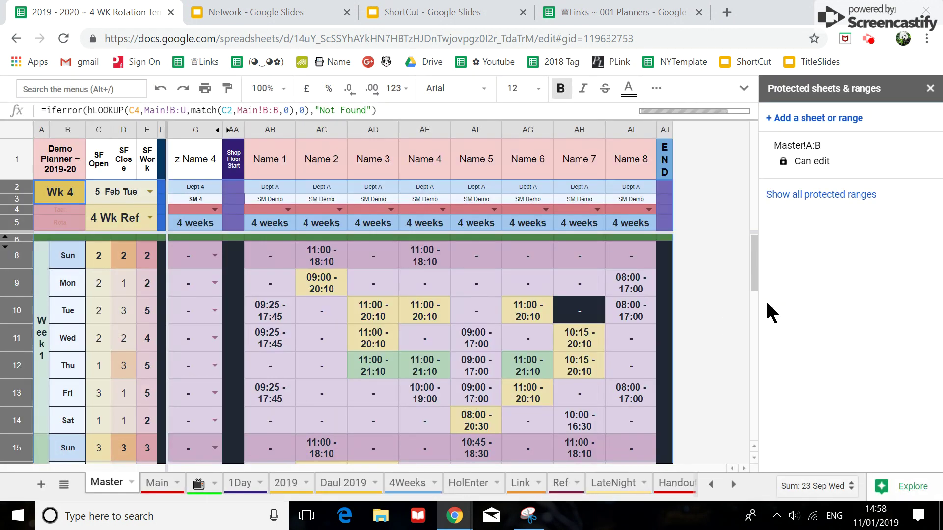
click(930, 89)
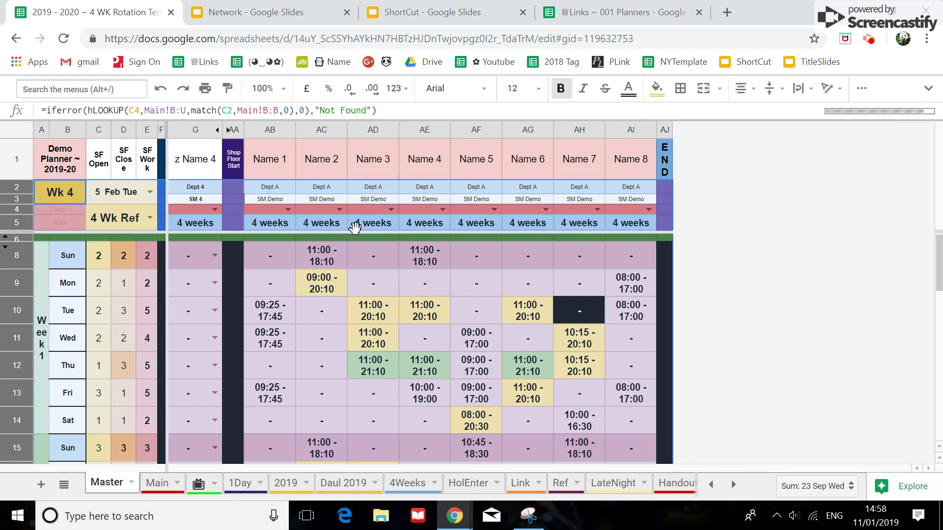
Select the Master rota cells AB8:AI35 and bring up their data validation settings.
click(535, 265)
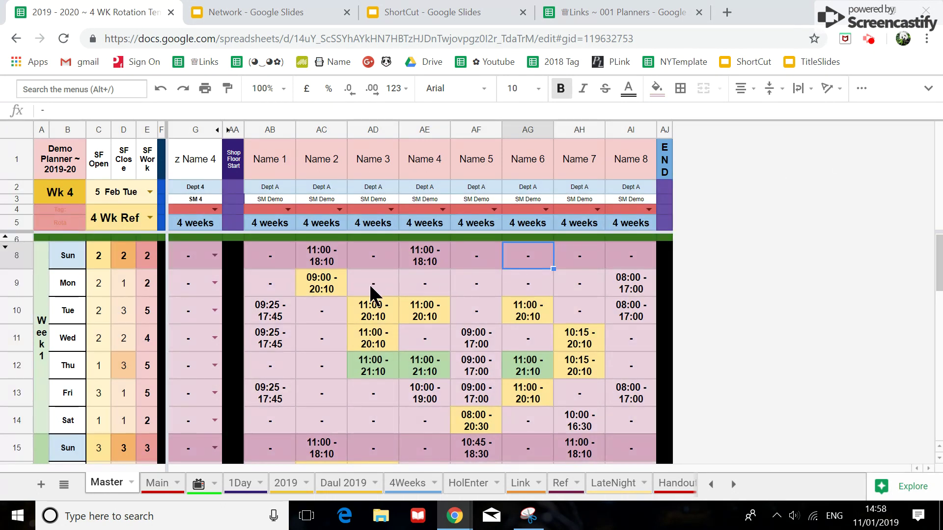
drag(266, 259, 630, 256)
scroll(634, 383, down, 7)
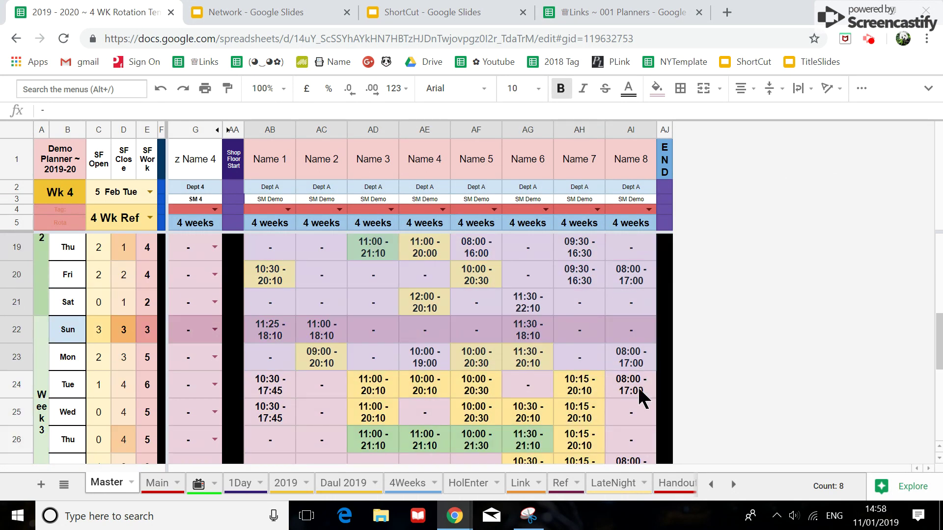
scroll(628, 388, down, 3)
shift+click(634, 388)
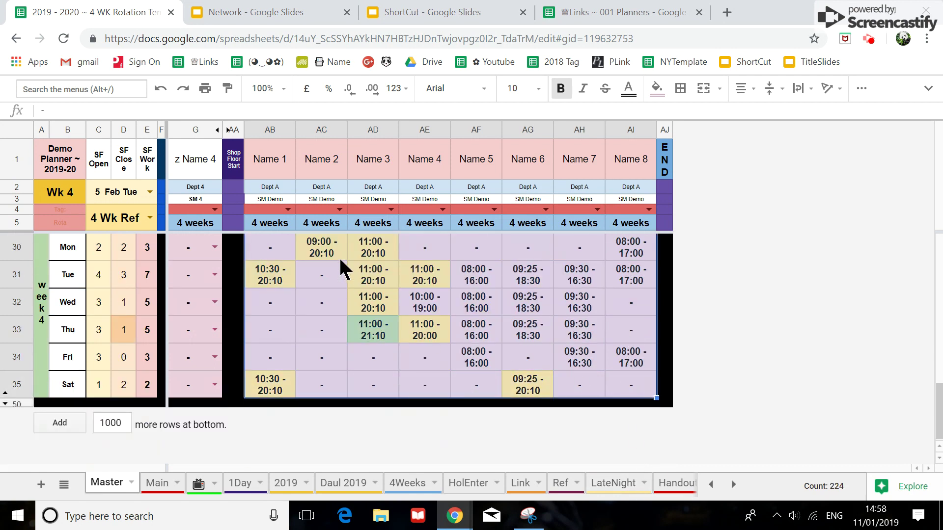
right_click(416, 244)
scroll(503, 492, down, 5)
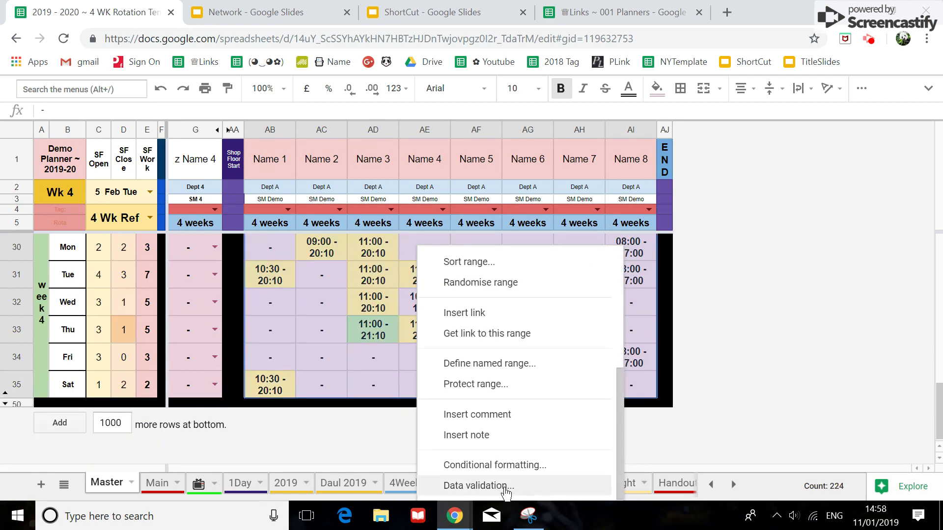
click(506, 489)
Make the dropdown list draw from Ref!A:A and save the rule.
click(538, 262)
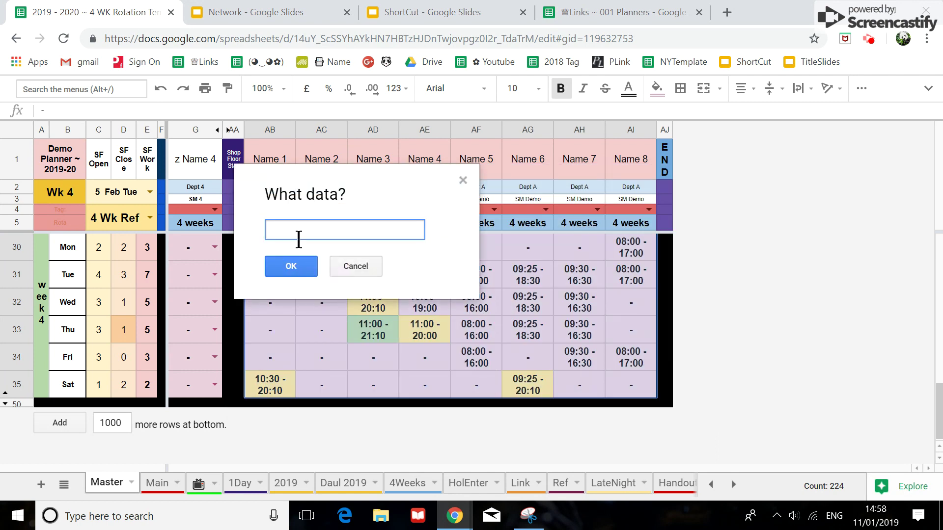
click(565, 486)
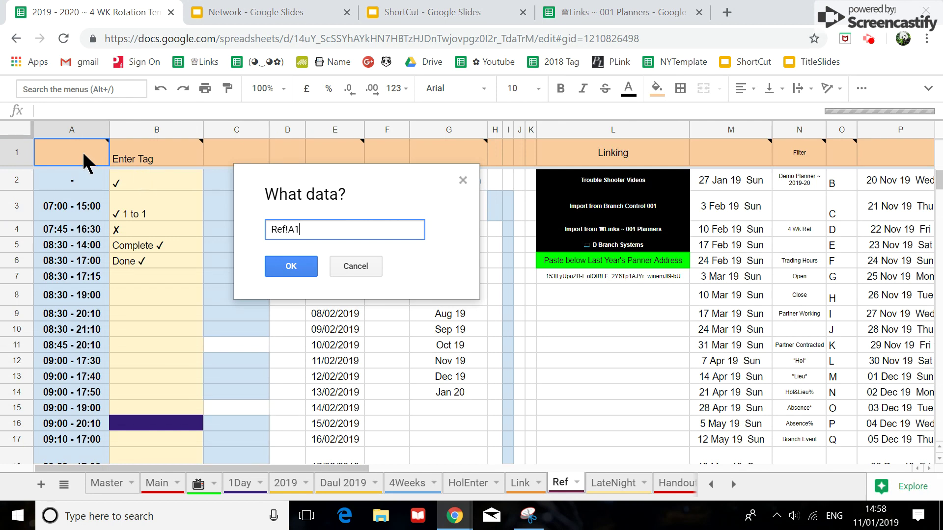
click(73, 130)
click(303, 272)
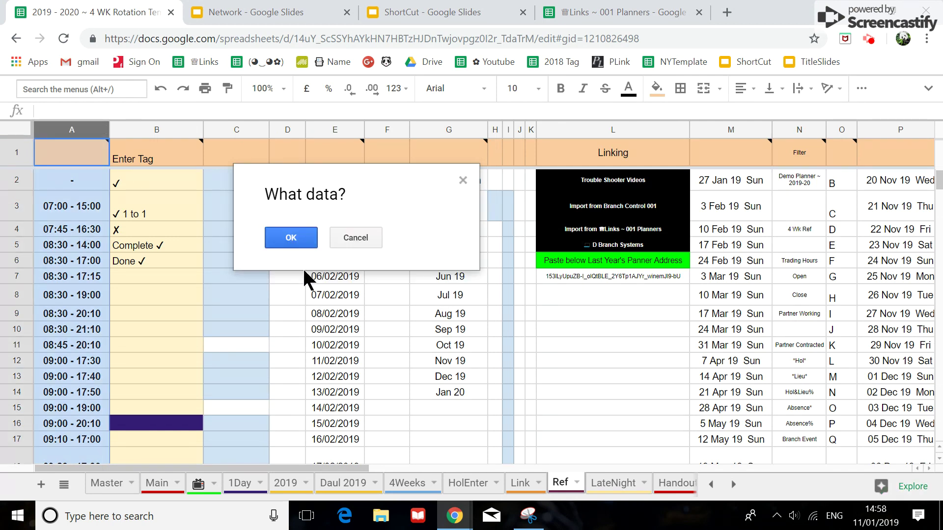
click(300, 383)
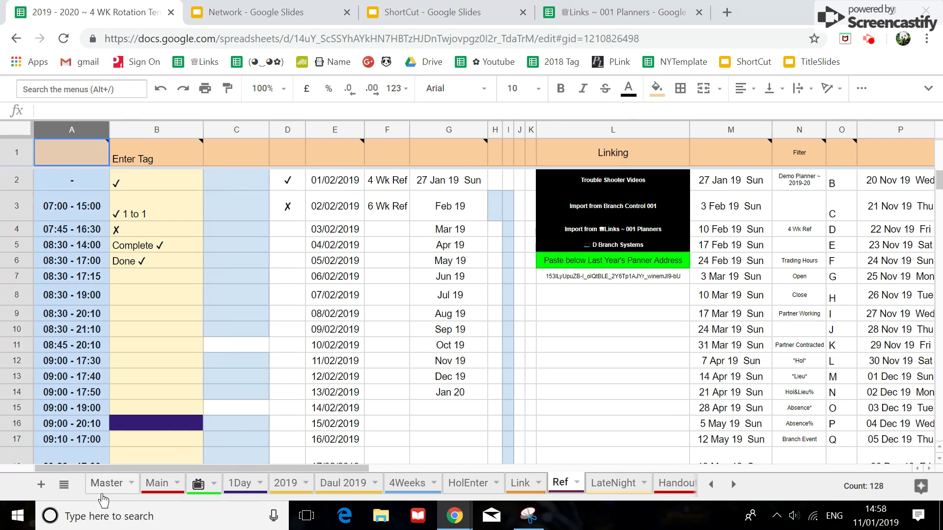
click(103, 492)
scroll(347, 386, up, 8)
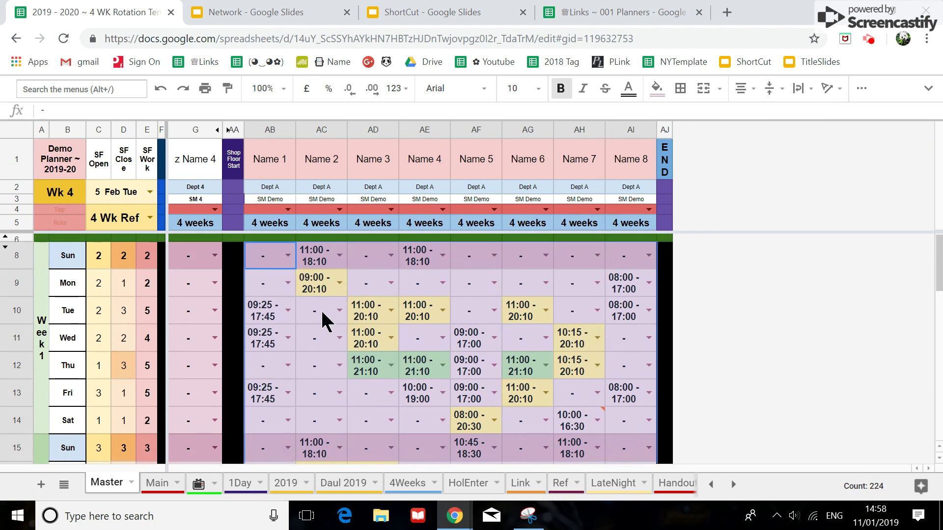
Show formulas on the Main sheet with Ctrl+` and scroll through the IFERROR/HLOOKUP rota formulas.
click(164, 488)
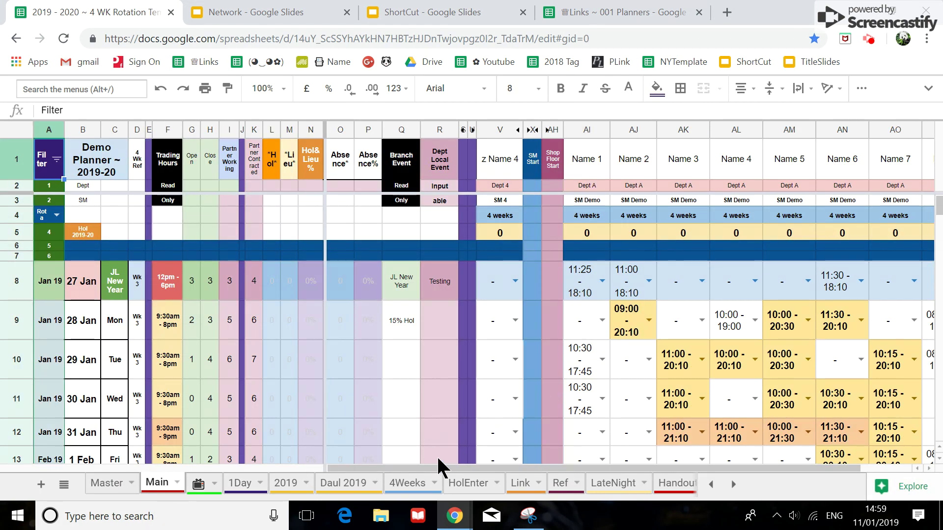
drag(426, 465, 513, 461)
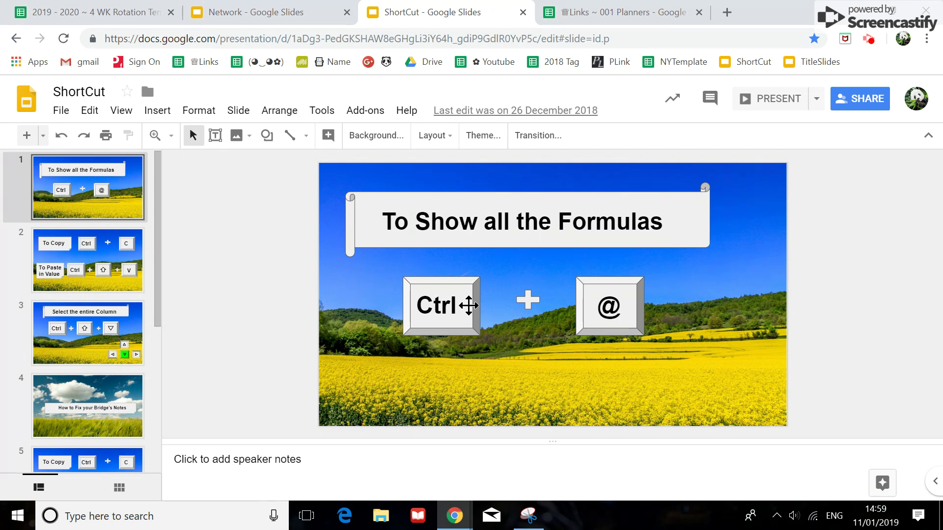
click(123, 15)
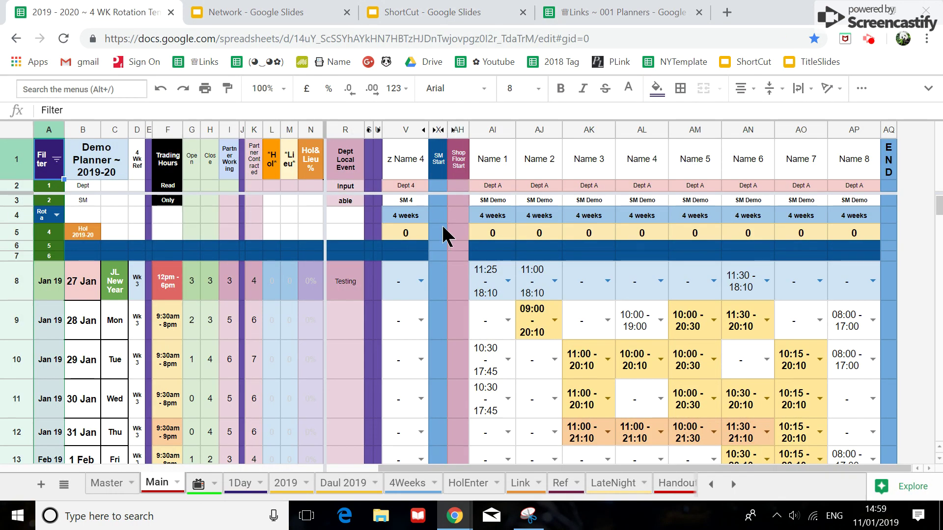
key(ctrl+grave)
scroll(525, 294, down, 1)
scroll(562, 329, down, 20)
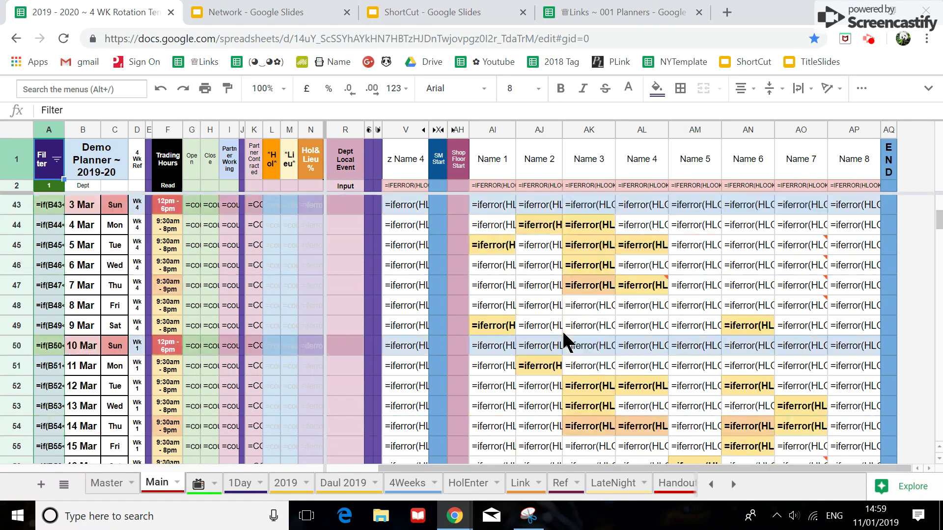
scroll(564, 329, up, 20)
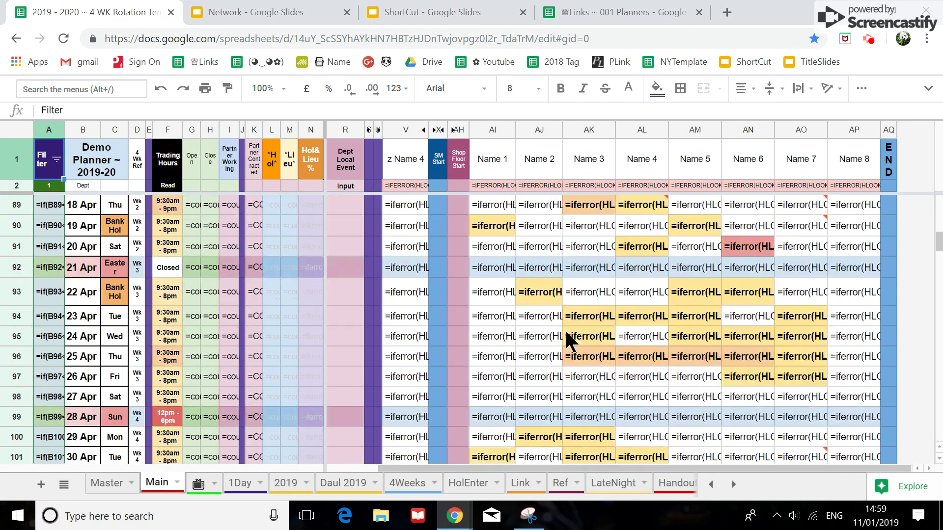
scroll(565, 327, up, 3)
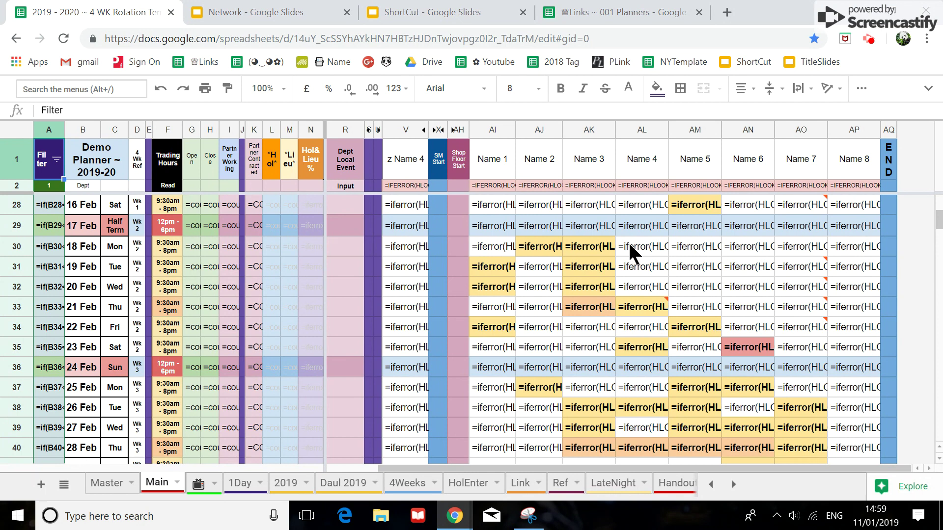
scroll(629, 241, up, 10)
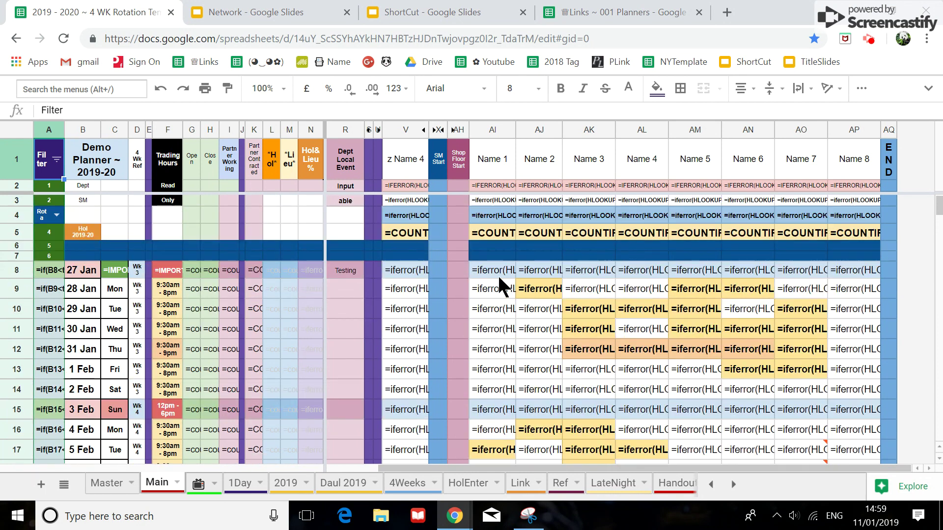
Copy Main sheet cells AI8:AP371 and paste them back as values only.
drag(483, 269, 841, 279)
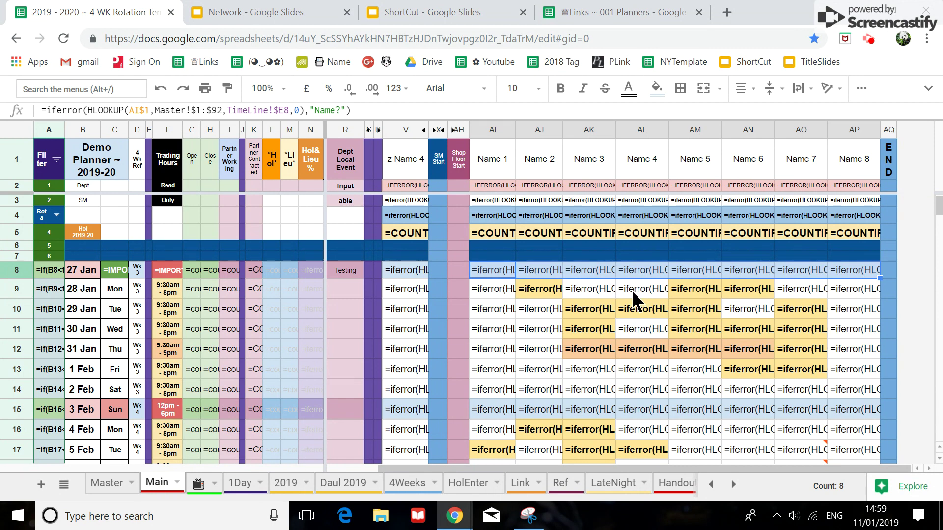
key(ctrl+shift+Down)
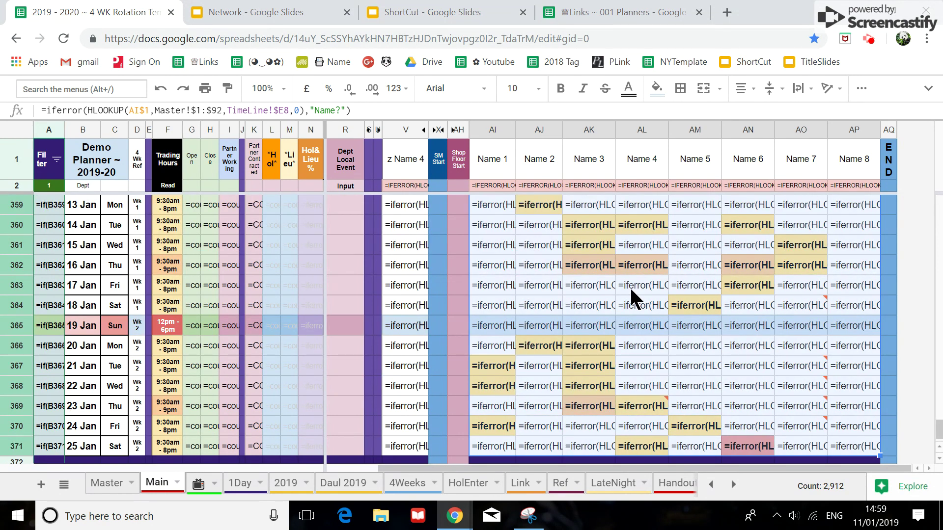
key(ctrl+c)
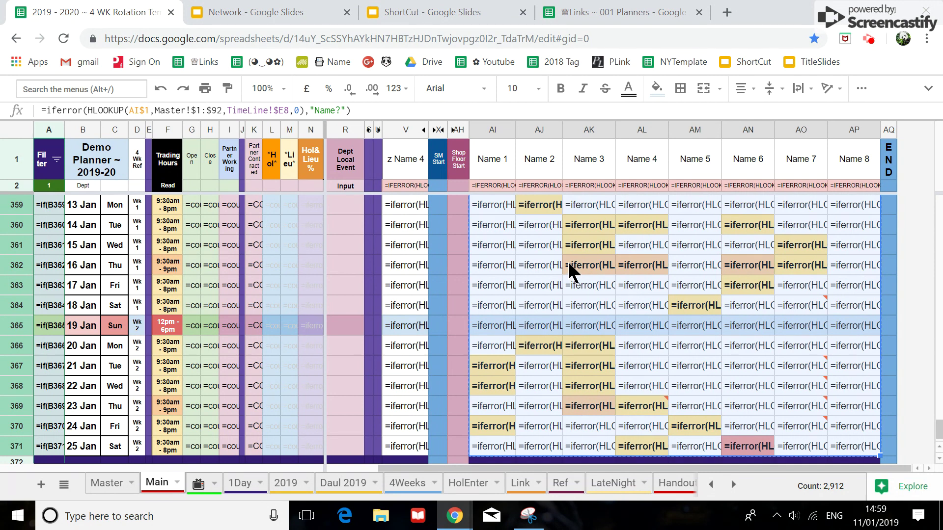
key(ctrl+shift+v)
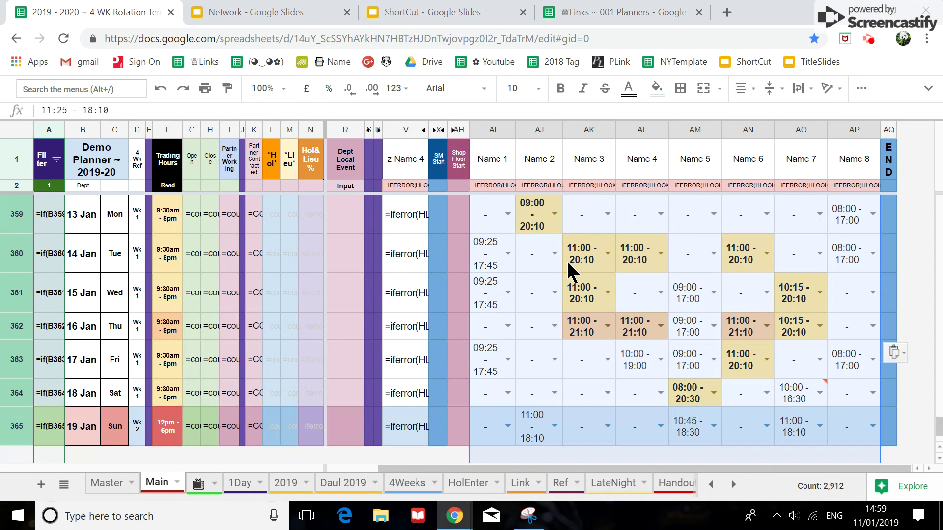
scroll(563, 272, up, 10)
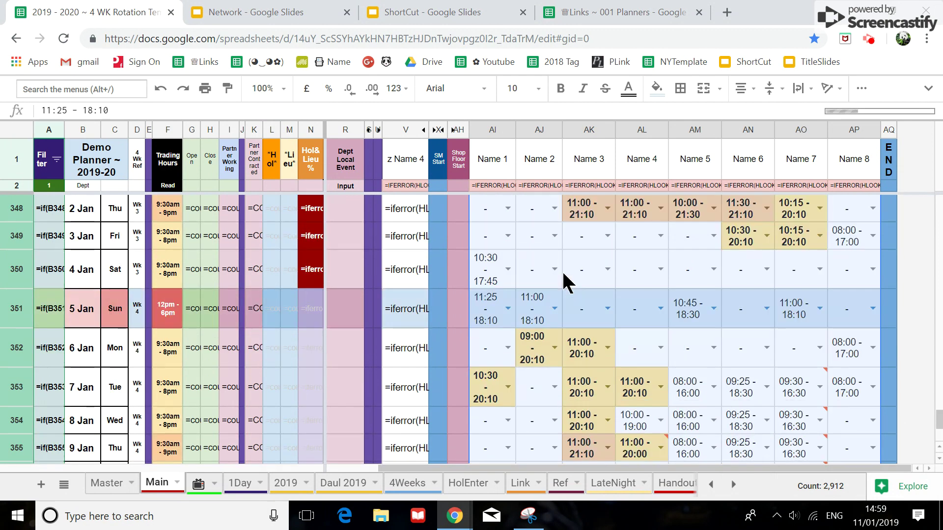
scroll(563, 282, up, 3)
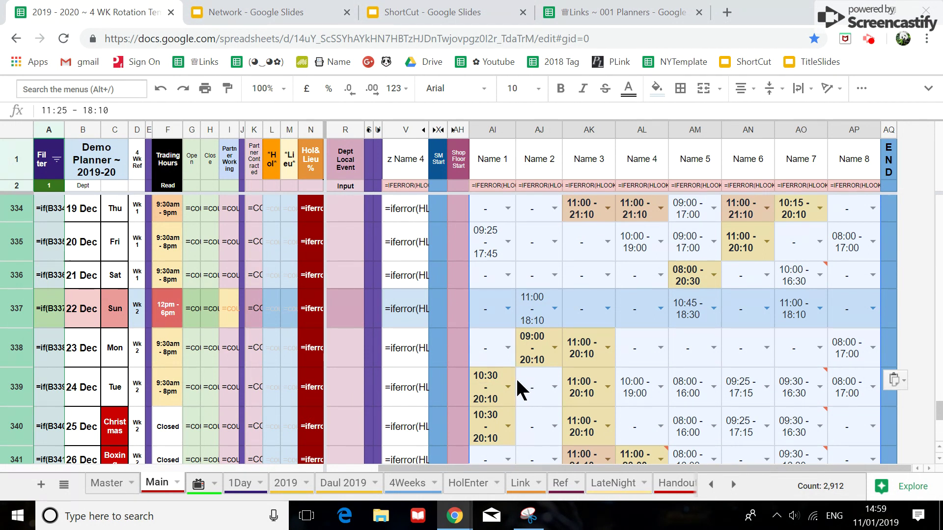
On the Master sheet, copy the 11:00 - 20:10 shift from AE10 into Name 4 cell AE9.
click(100, 488)
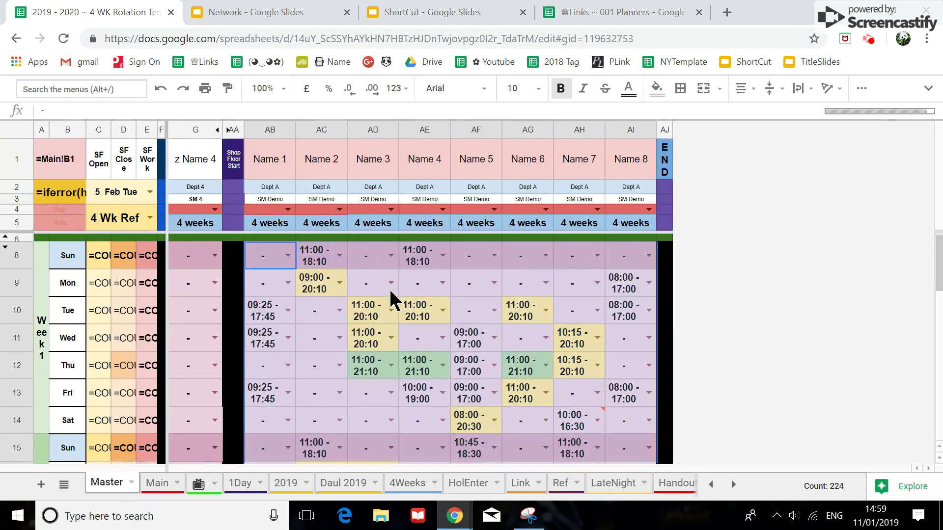
click(423, 289)
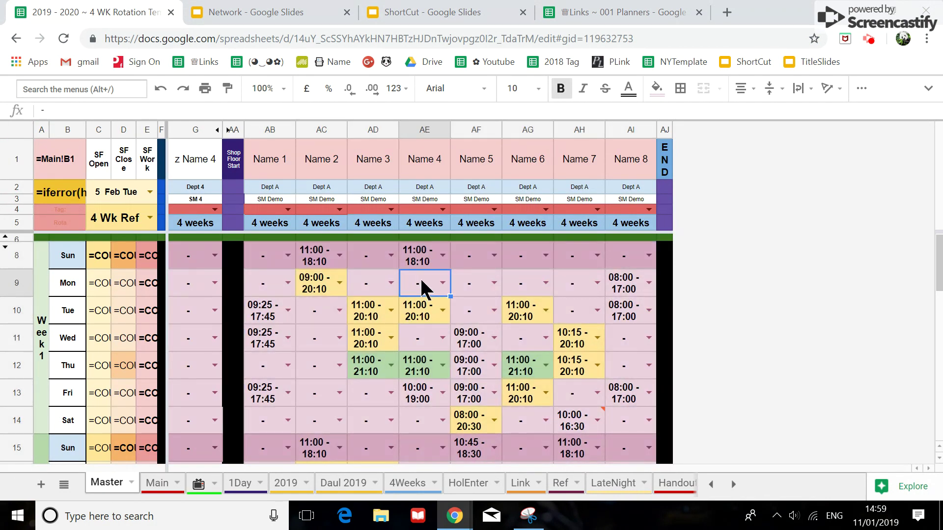
click(426, 316)
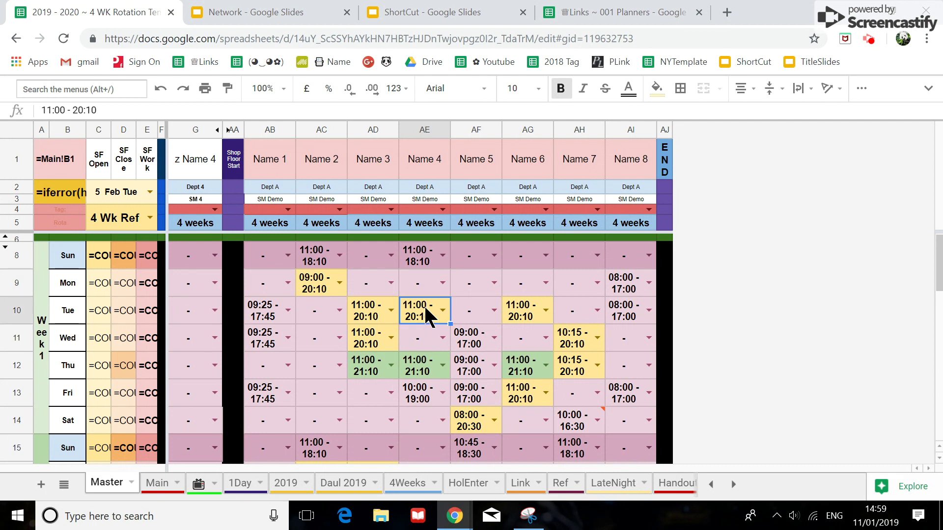
click(428, 291)
key(ctrl+v)
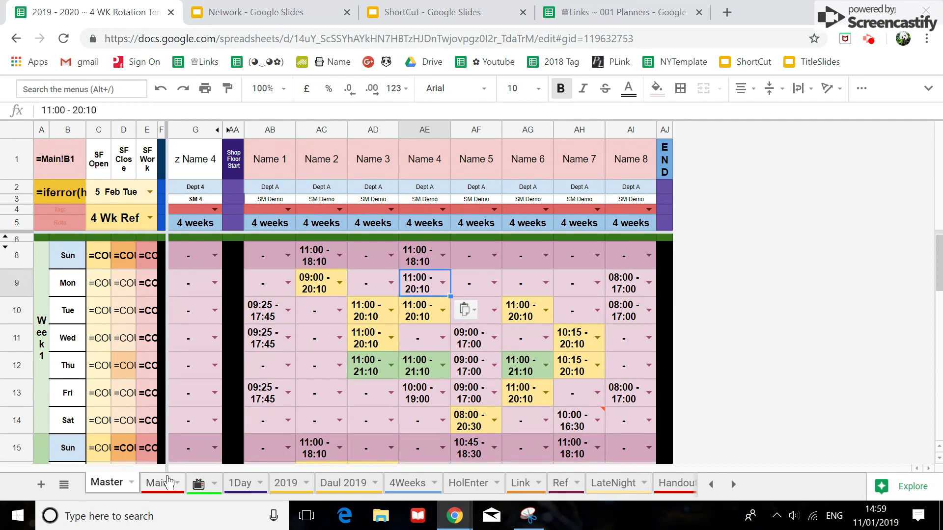
Back on Main, check a Name 4 shift is unchanged and reveal the hidden menu bar.
click(164, 483)
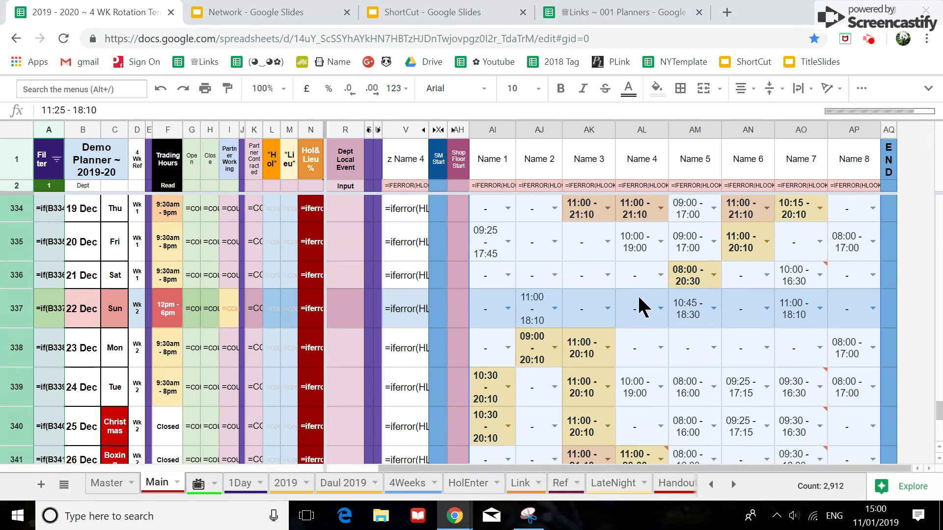
scroll(638, 296, up, 6)
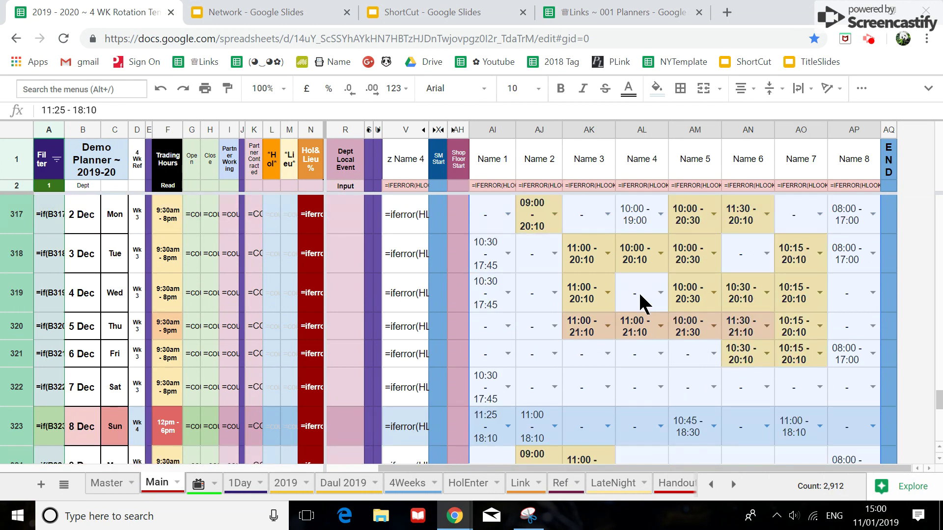
click(642, 300)
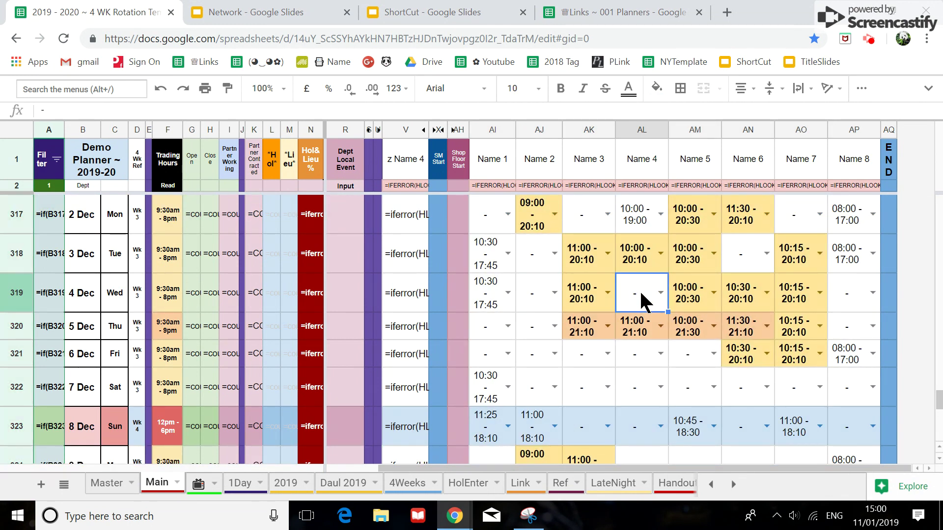
click(928, 88)
scroll(609, 301, up, 3)
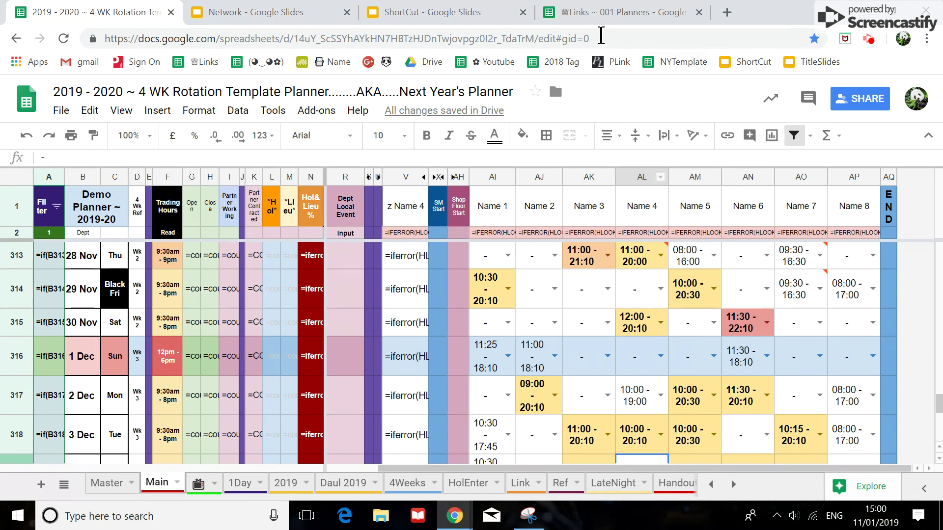
Close the Network presentation and return to the planner's Main sheet, scrolled to the top.
click(297, 14)
click(420, 12)
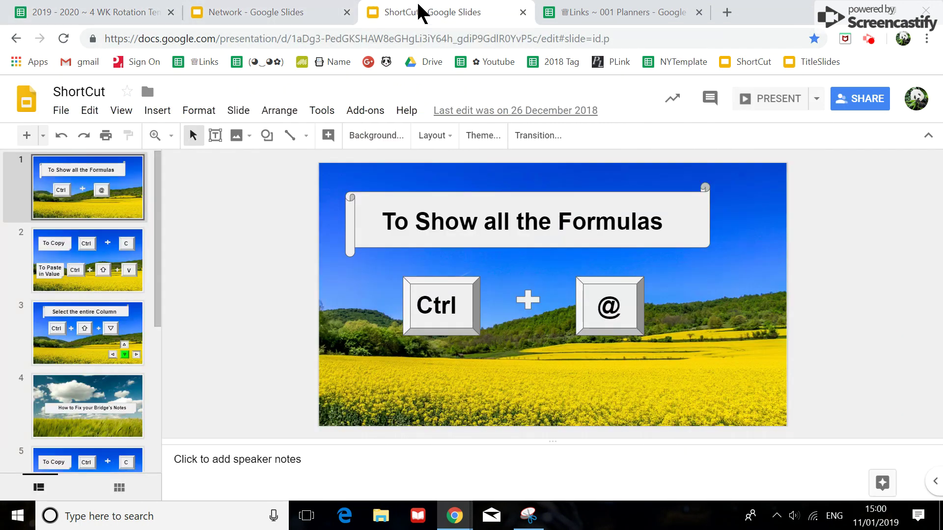
click(347, 12)
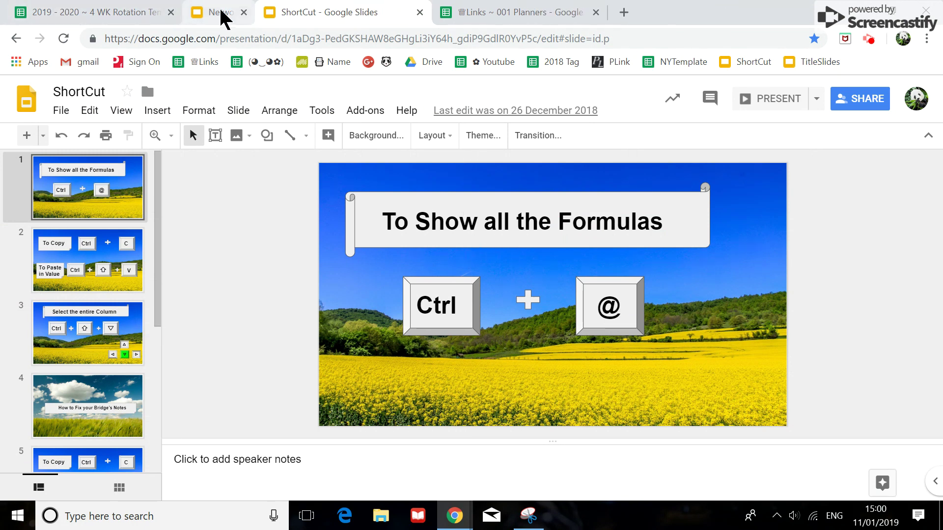
click(131, 11)
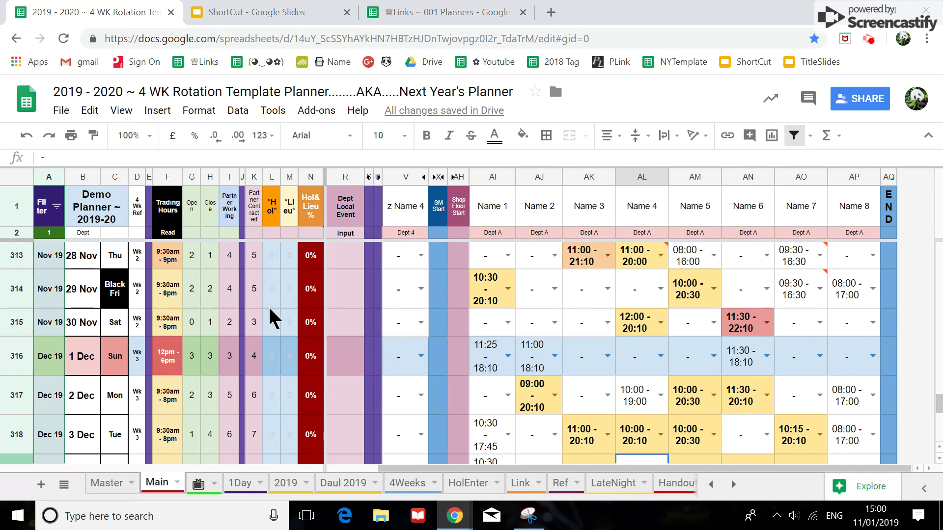
scroll(585, 334, up, 10)
scroll(588, 338, up, 3)
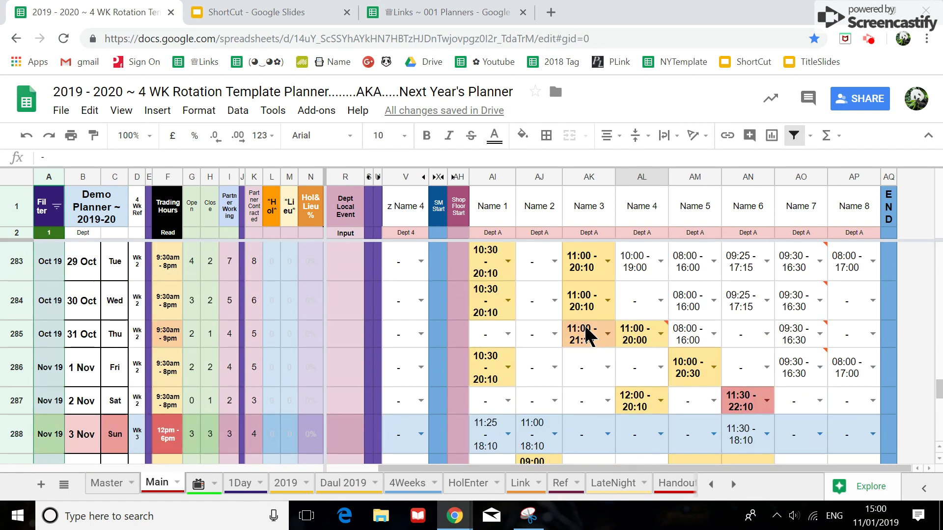